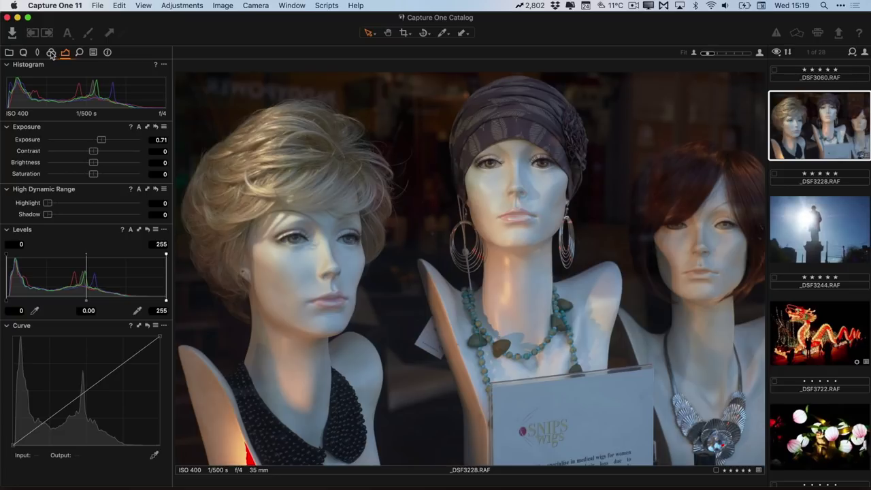
# Show the colour tools, with the Fujifilm X-Pro2 Generic ICC profile and Linear Response curve
pyautogui.click(51, 53)
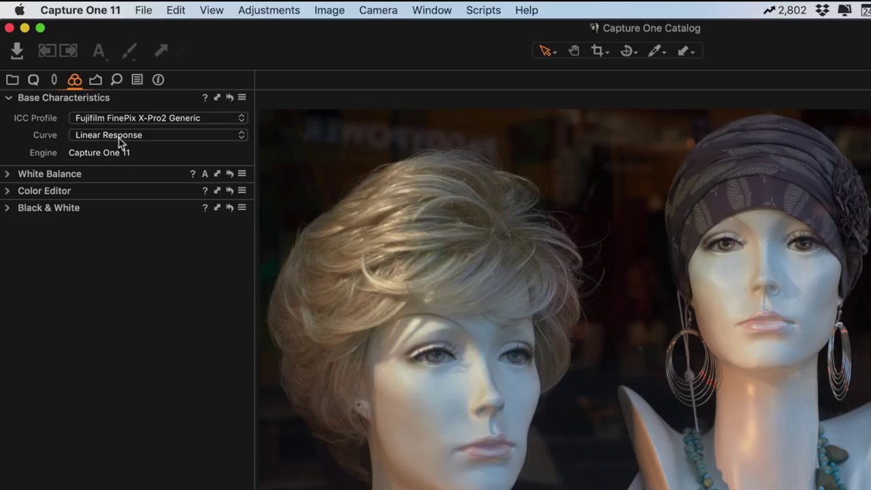
# Set the ICC Profile list to Show All and bring up the Leica profiles
pyautogui.click(119, 120)
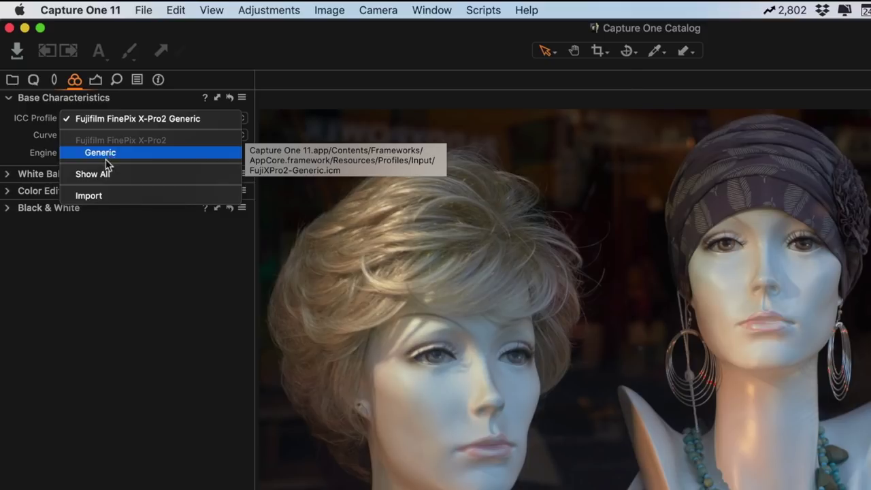
pyautogui.click(23, 129)
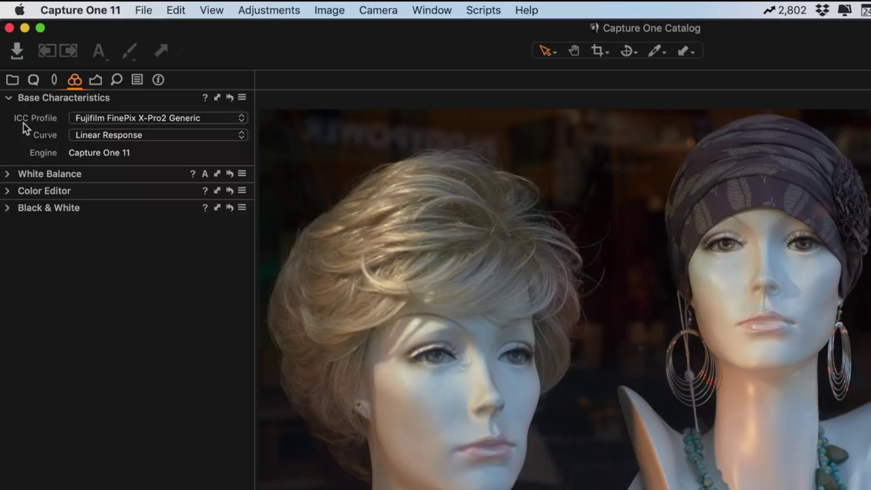
pyautogui.click(109, 117)
pyautogui.click(99, 174)
pyautogui.click(113, 118)
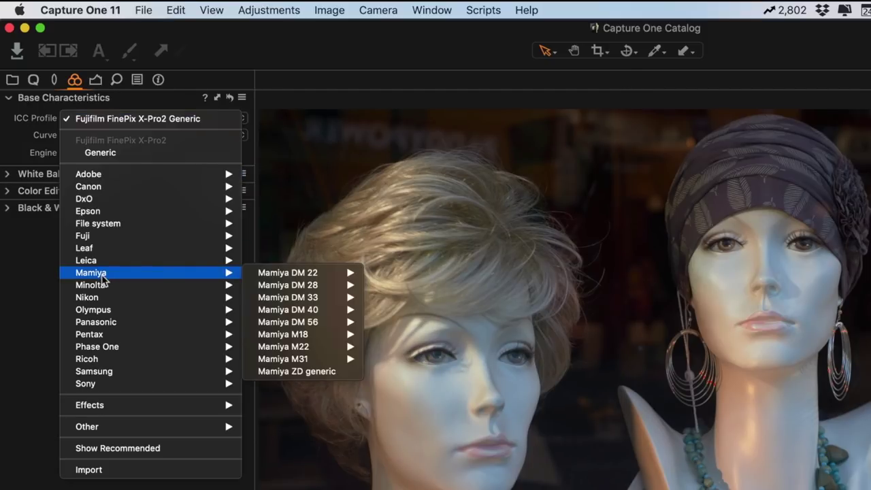
pyautogui.moveTo(112, 262)
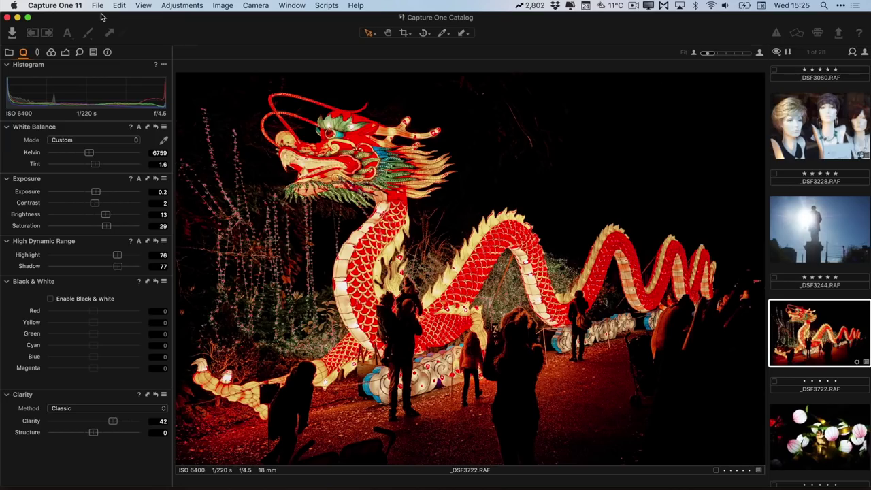
# Check the File menu and the open catalog windows list, where Capture One Catalog is ticked
pyautogui.click(98, 5)
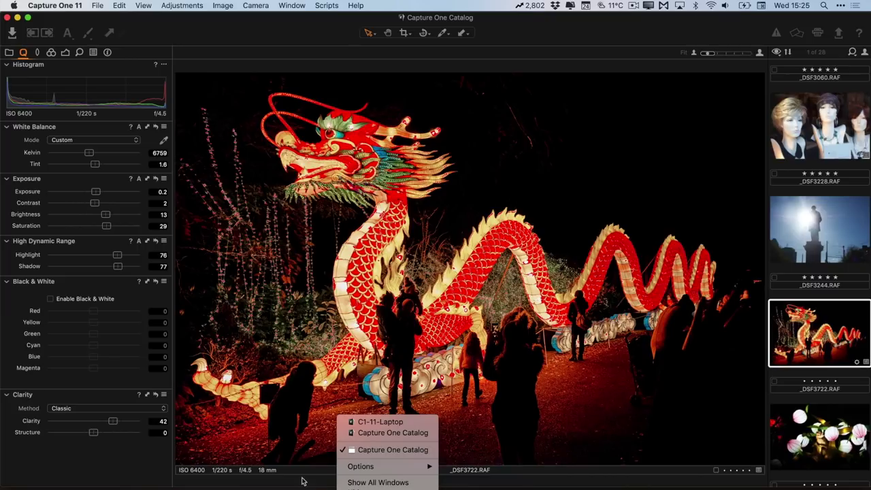
pyautogui.click(215, 438)
# Relaunch Capture One and open Capture One Catalog from Pictures instead of C1-11-Laptop
pyautogui.press('super+comma')
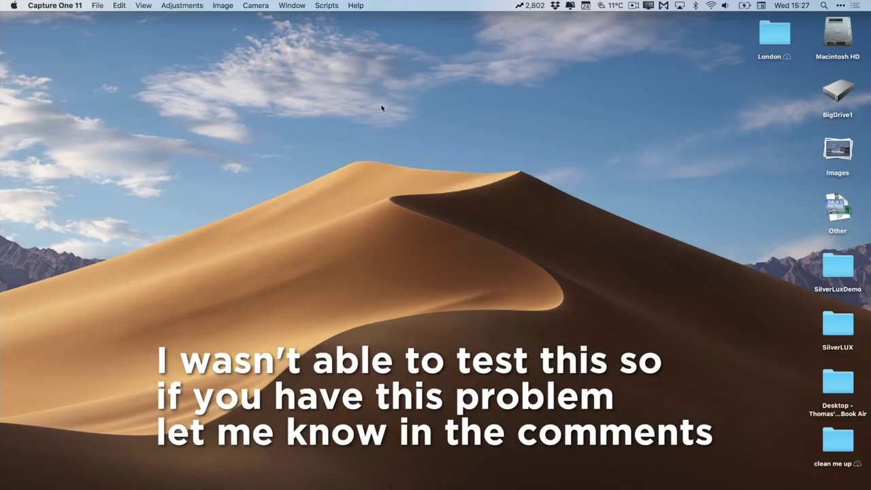
pyautogui.press('super+o')
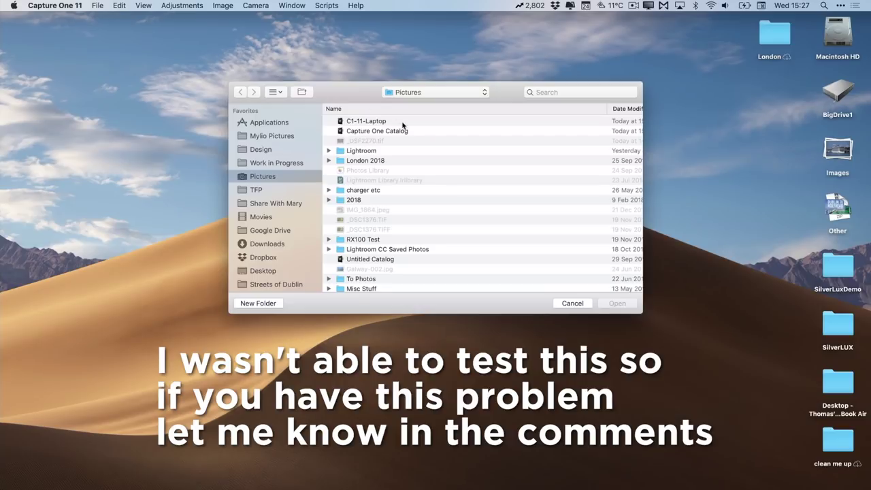
pyautogui.click(385, 121)
pyautogui.click(384, 129)
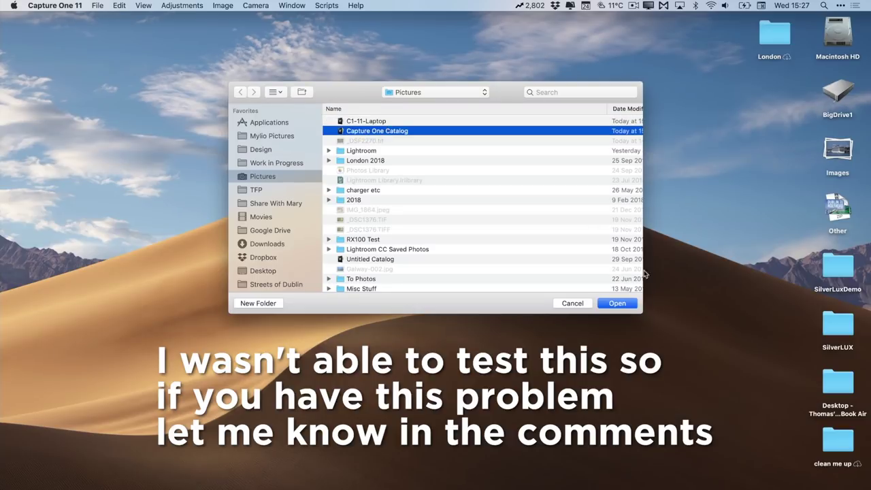
pyautogui.click(615, 304)
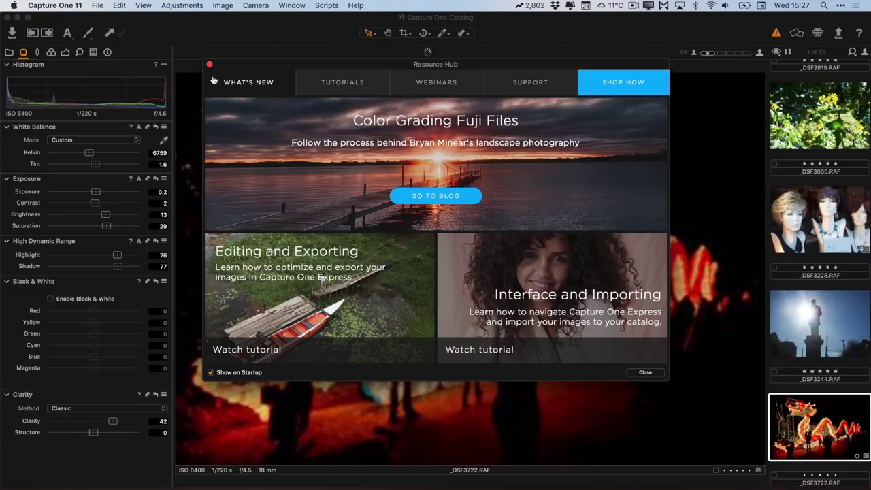
# Dismiss the Resource Hub window to return to the dragon photo _DSF3722.RAF
pyautogui.click(210, 65)
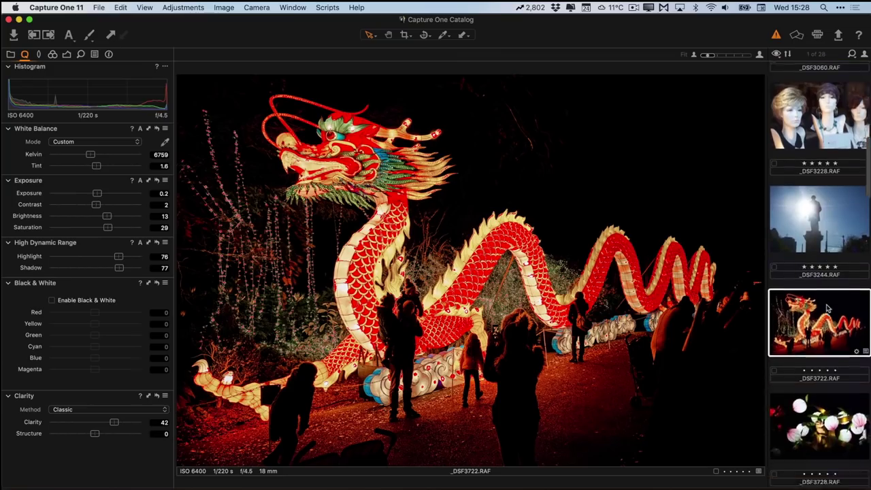
pyautogui.scroll(-5, 826, 304)
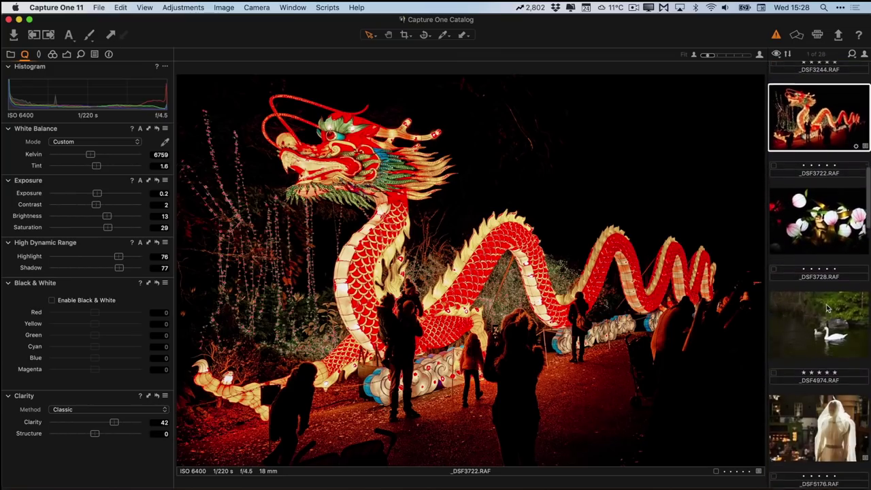
# Open the dragon _DSF3722.RAF with Adobe Photoshop CC 2019 from its thumbnail menu
pyautogui.rightClick(812, 113)
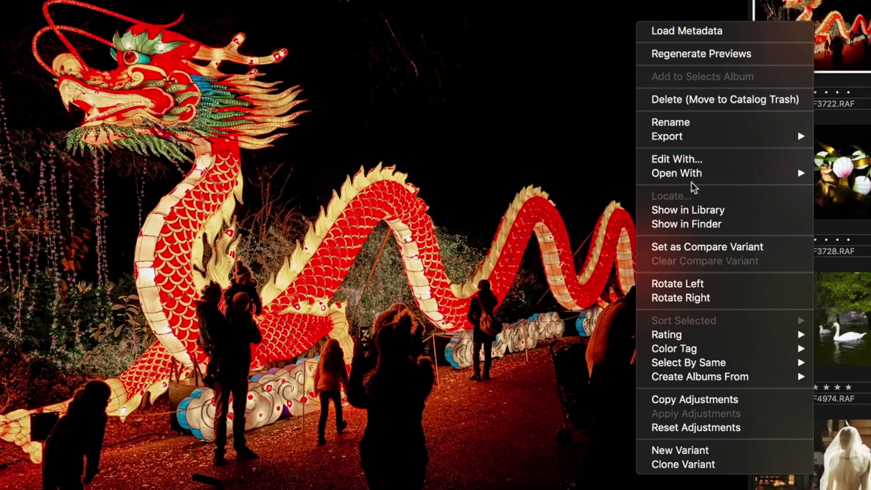
pyautogui.moveTo(692, 178)
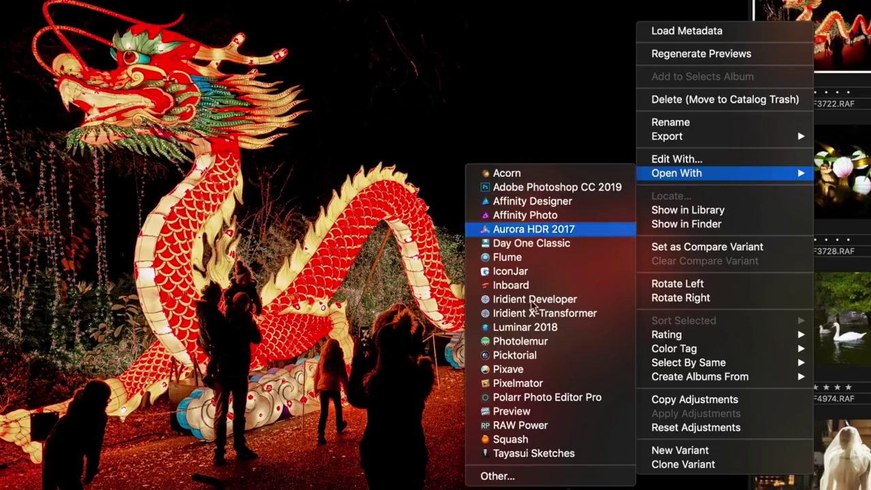
pyautogui.click(529, 188)
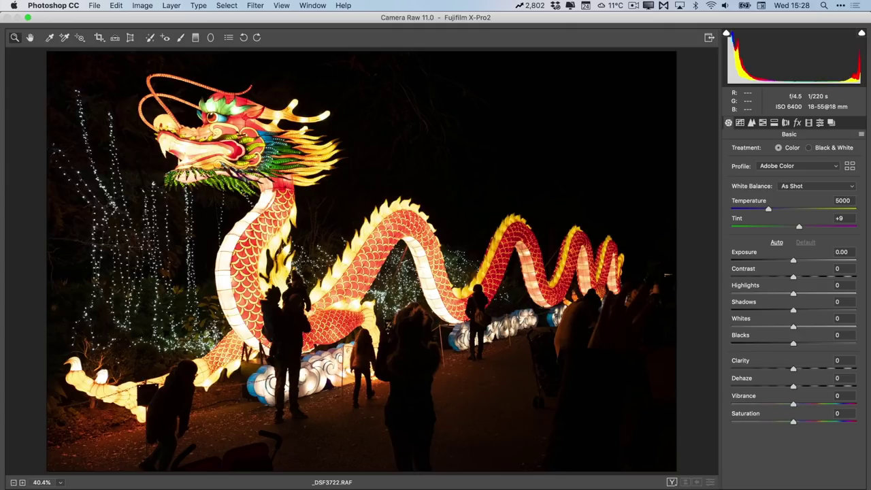
# Open the dragon raw from Camera Raw as an image, then close it with Don't Save
pyautogui.press('Return')
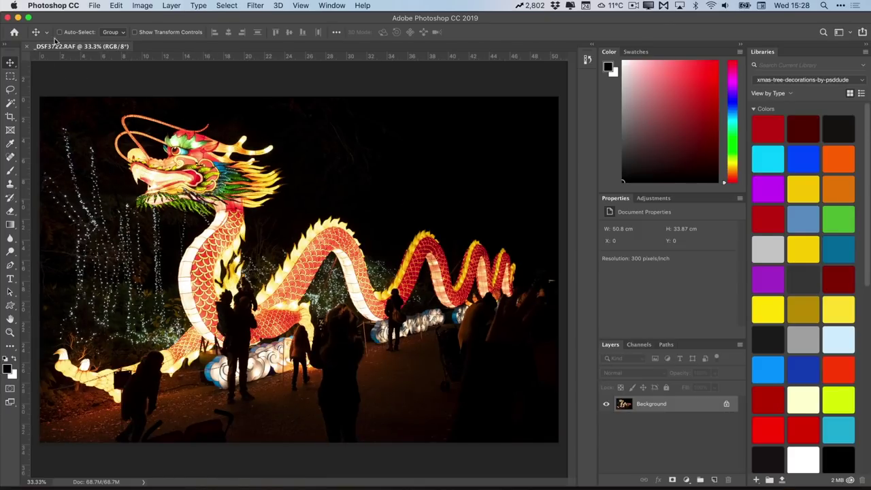
pyautogui.click(27, 47)
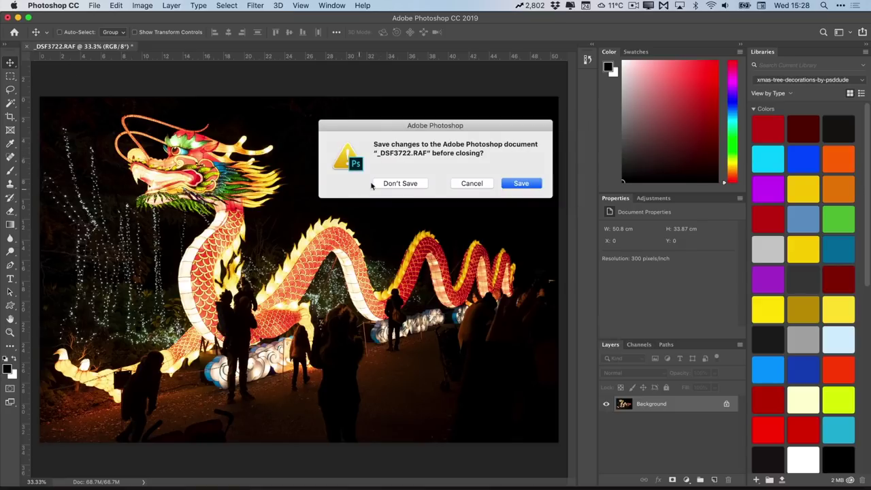
pyautogui.click(383, 182)
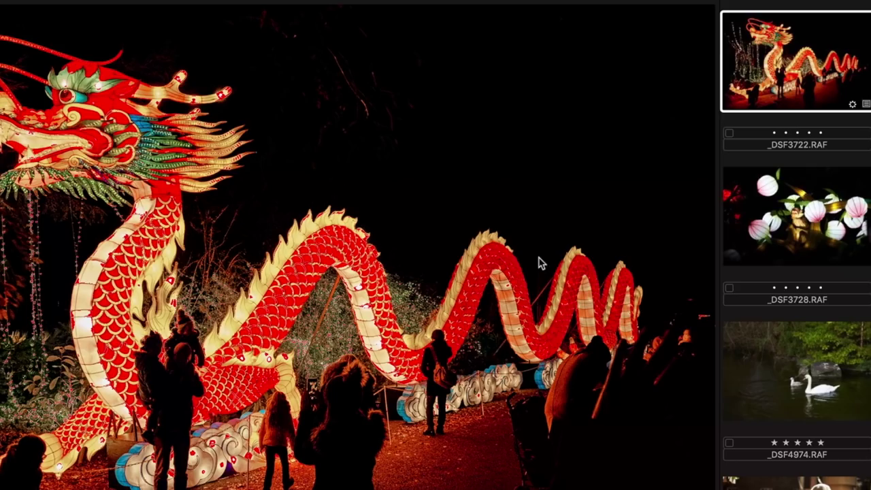
pyautogui.rightClick(793, 40)
pyautogui.press('Escape')
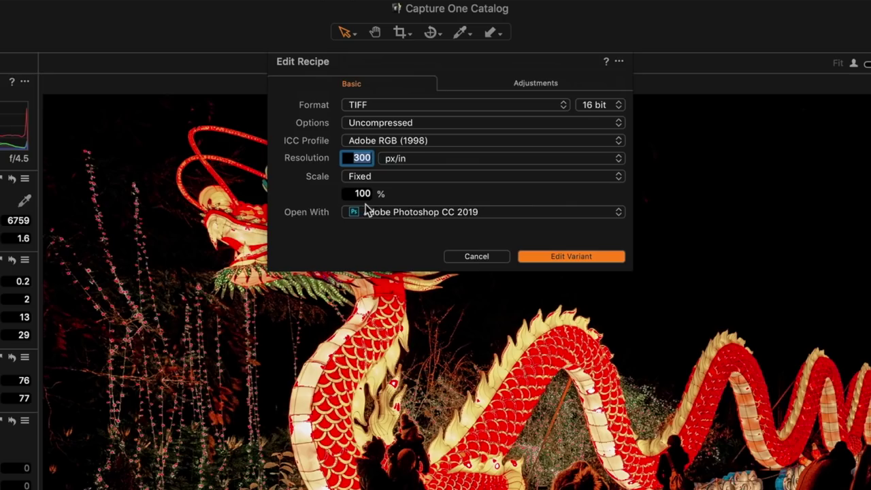
# Edit the dragon variant in Photoshop CC 2019 as an uncompressed 16-bit TIFF
pyautogui.click(367, 212)
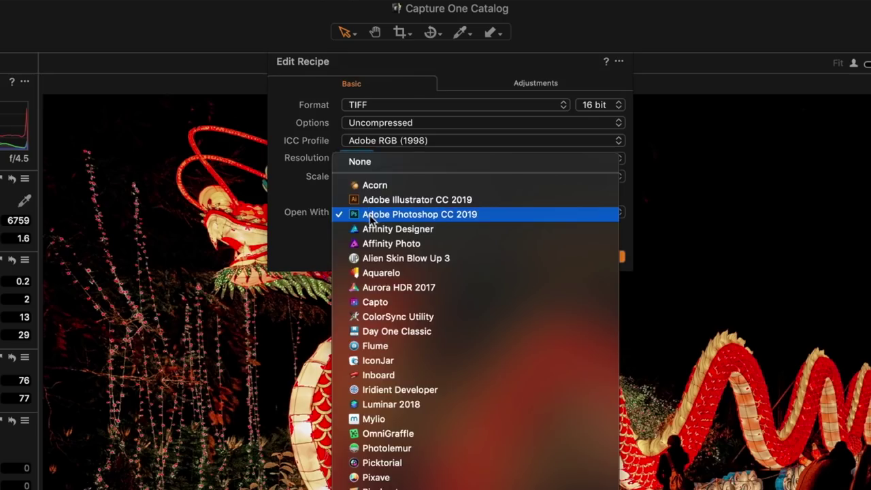
pyautogui.click(368, 214)
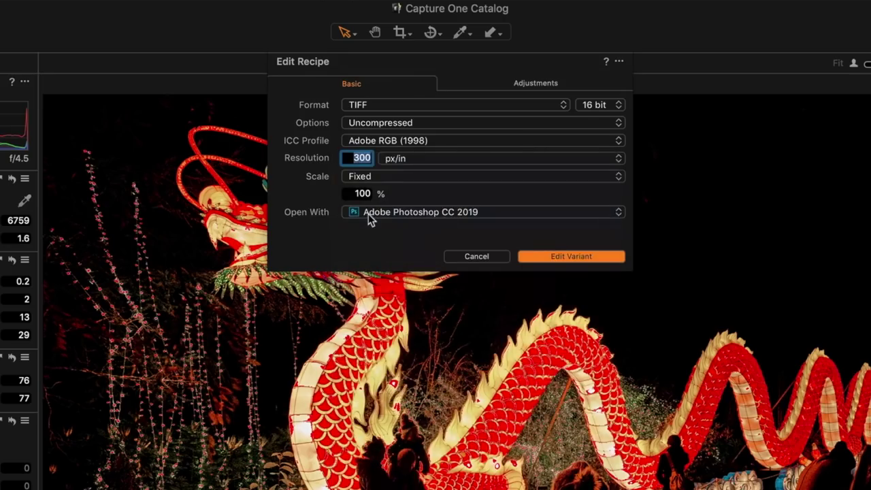
pyautogui.click(357, 105)
pyautogui.click(357, 107)
pyautogui.click(563, 257)
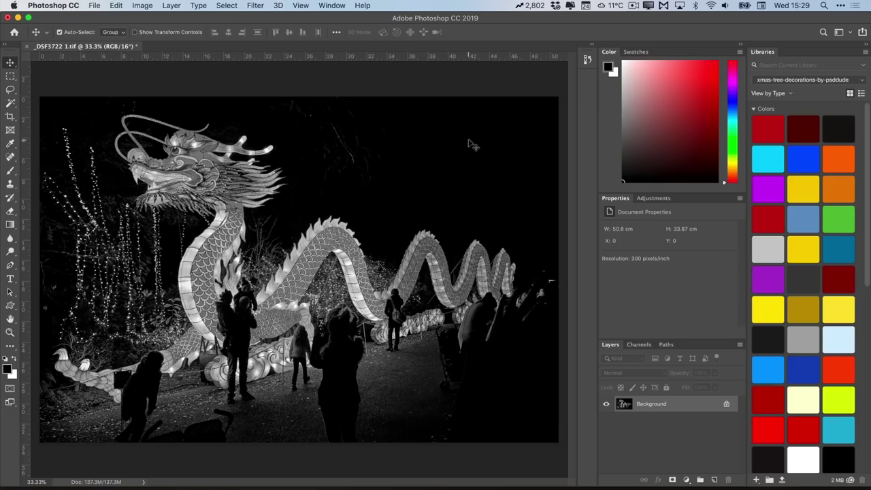
# Lift the dragon TIFF's curve from 153 to 202, save it, and return to Capture One
pyautogui.press('super+m')
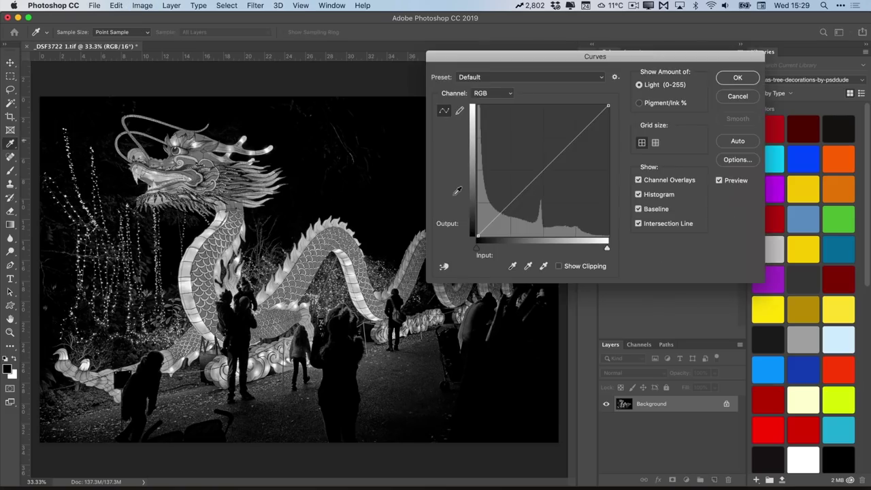
pyautogui.moveTo(552, 148); pyautogui.dragTo(557, 134)
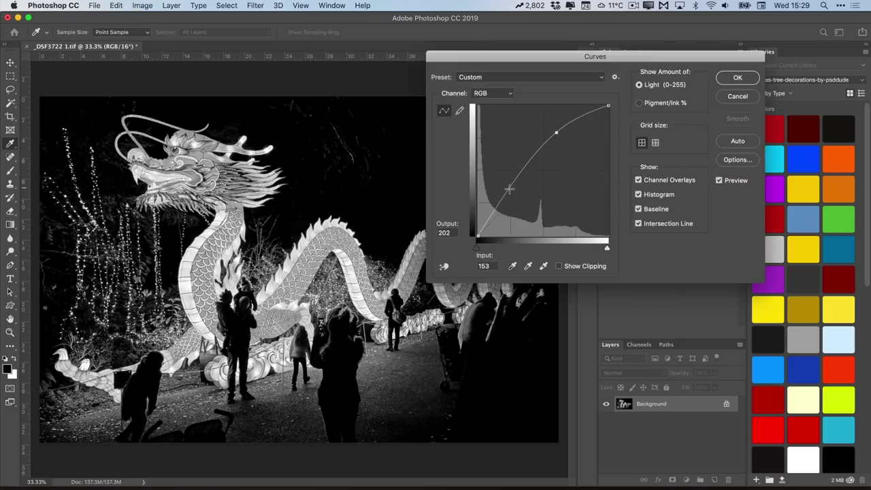
pyautogui.click(733, 80)
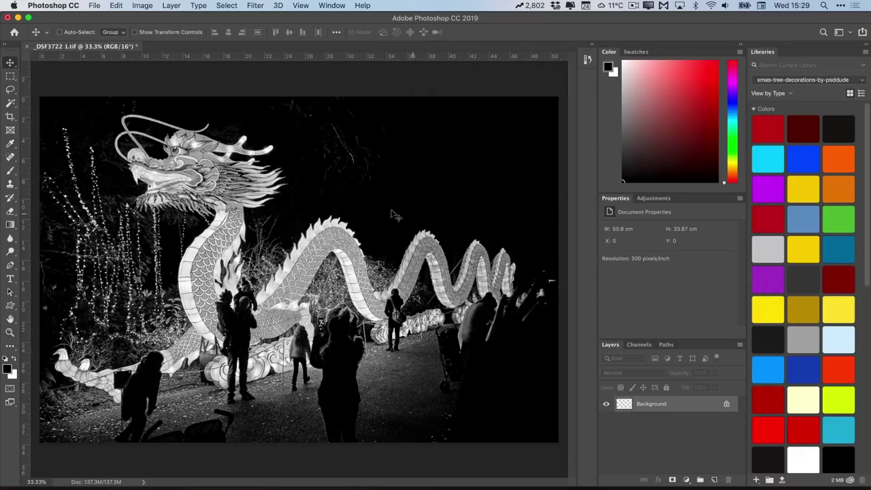
pyautogui.press('super+s')
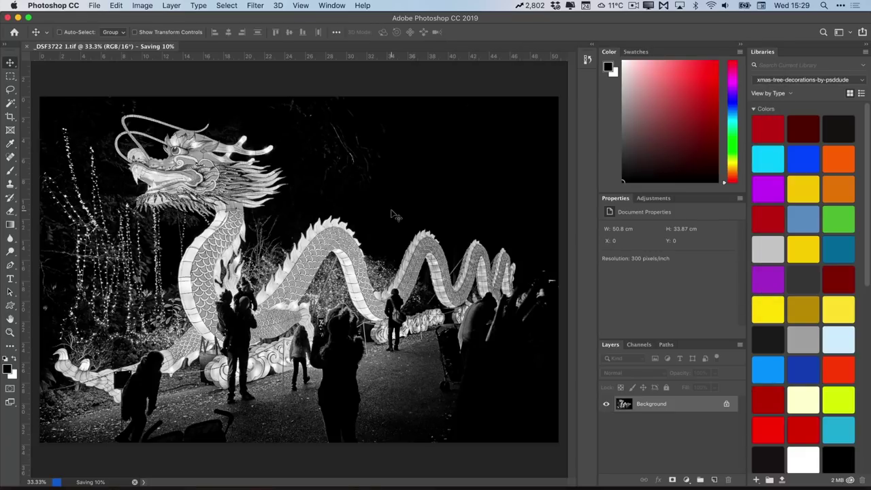
pyautogui.press('super+Tab')
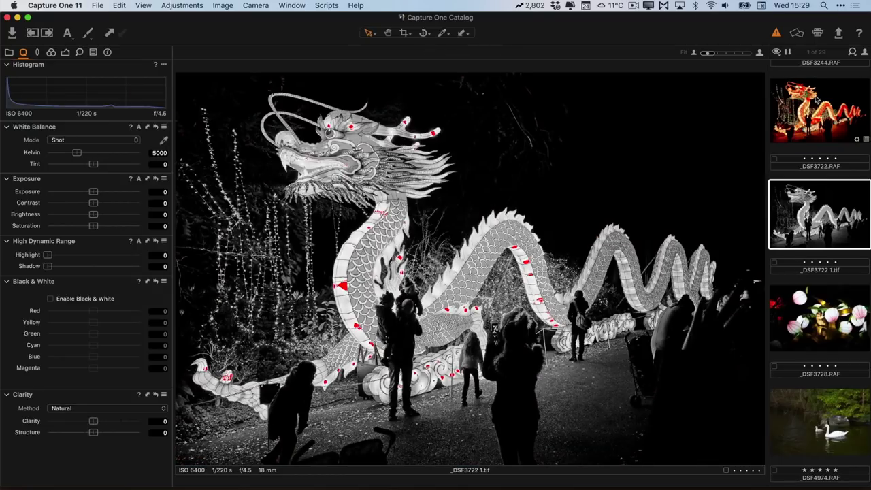
# Turn off the overexposure warning, then switch to Photoshop showing _DSF3722 1.tif
pyautogui.click(775, 34)
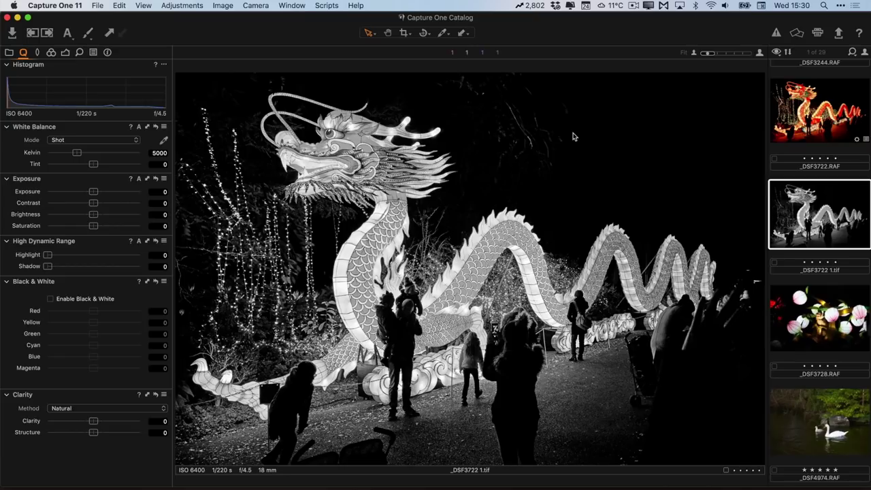
pyautogui.press('cmd+Tab')
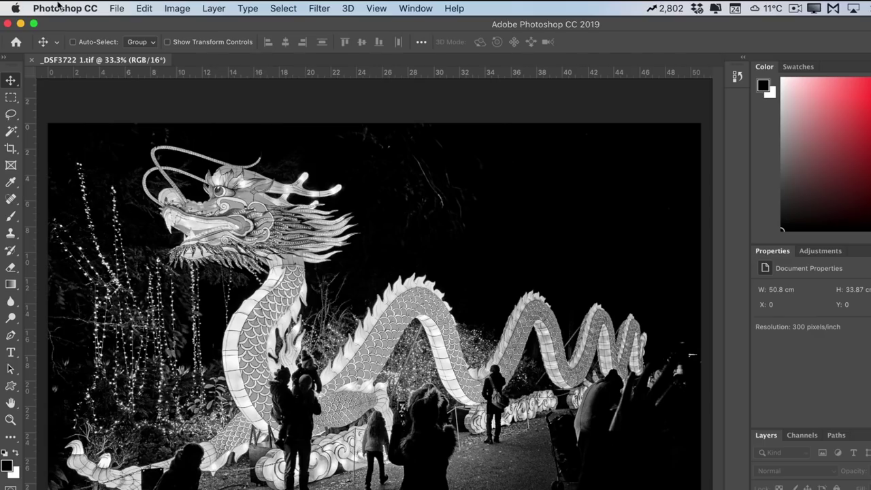
# Open Photoshop's File Handling preferences from the Photoshop CC menu
pyautogui.click(49, 5)
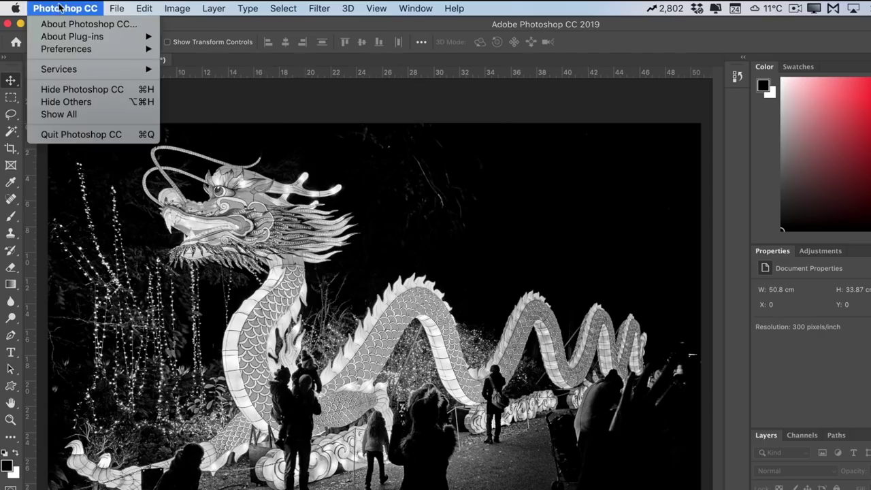
pyautogui.moveTo(77, 49)
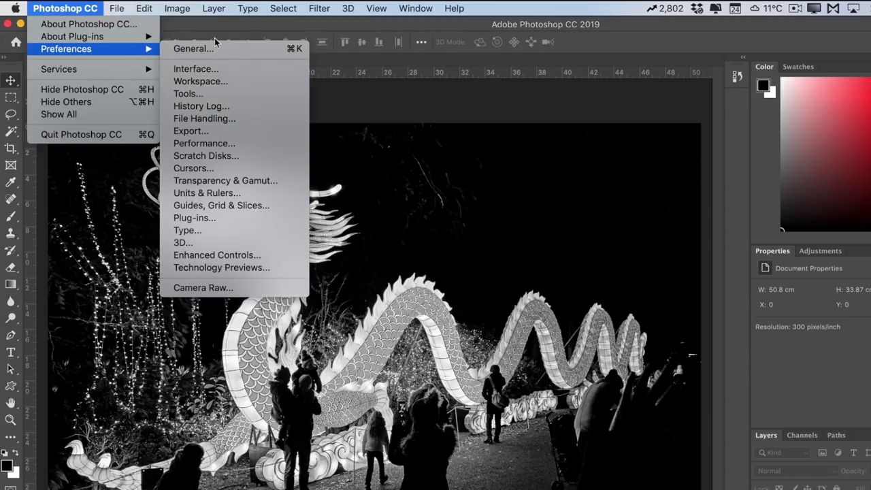
pyautogui.click(214, 119)
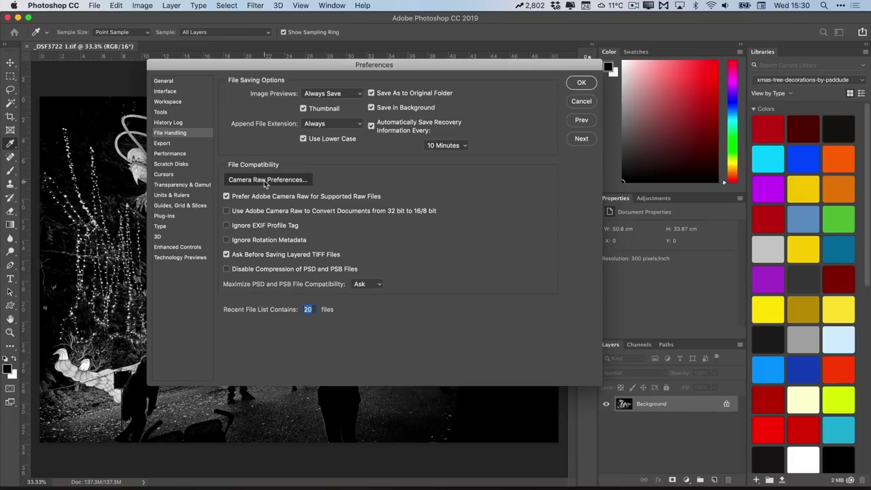
# In Camera Raw preferences, try the TIFF options, then keep Disable TIFF support and close both dialogs
pyautogui.click(265, 181)
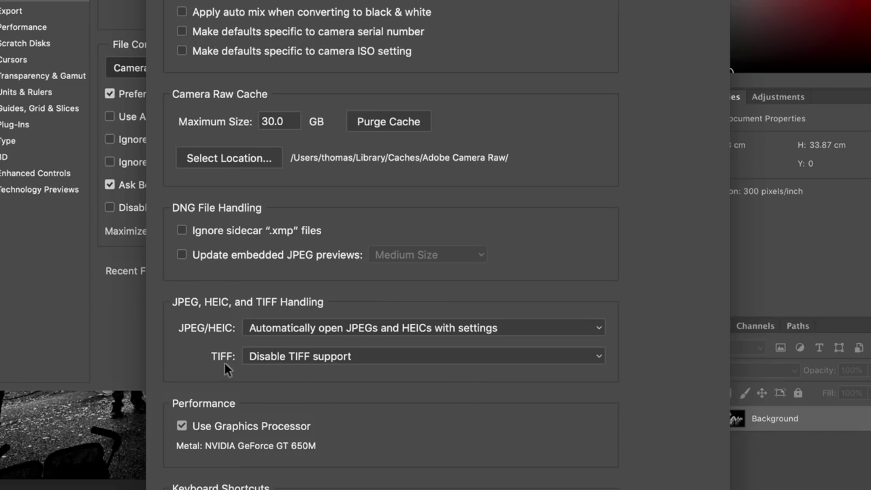
pyautogui.click(297, 359)
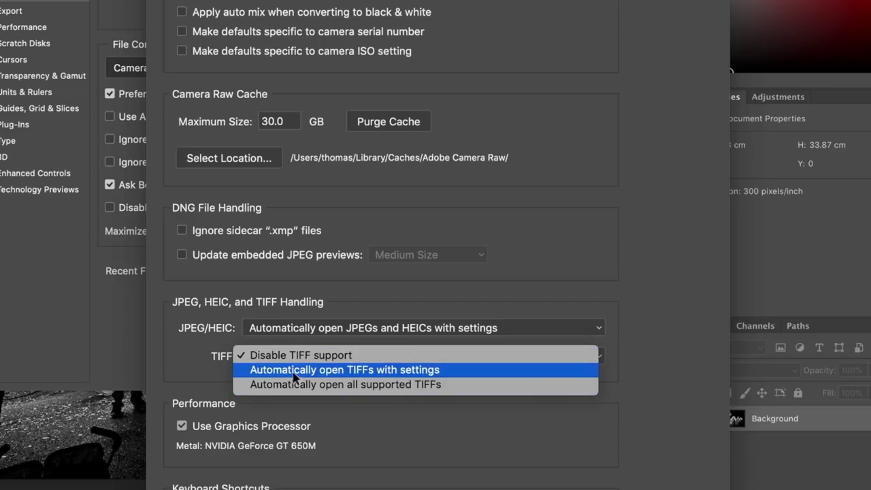
pyautogui.click(293, 371)
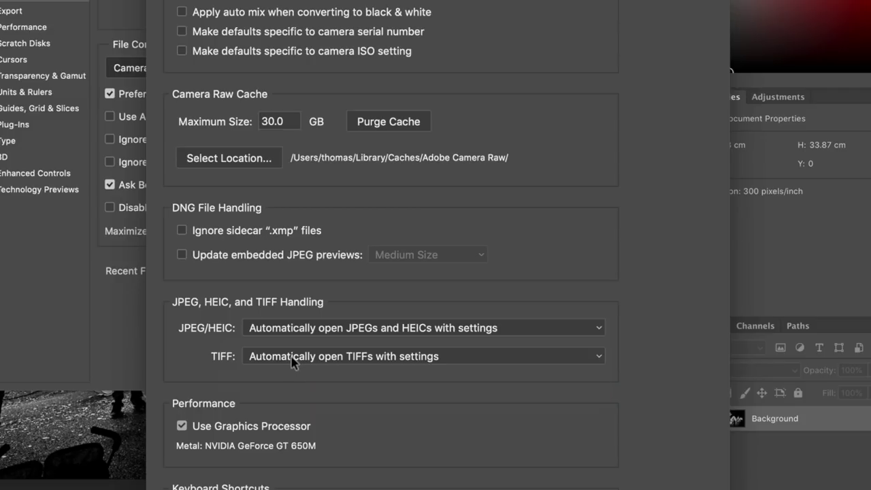
pyautogui.click(293, 361)
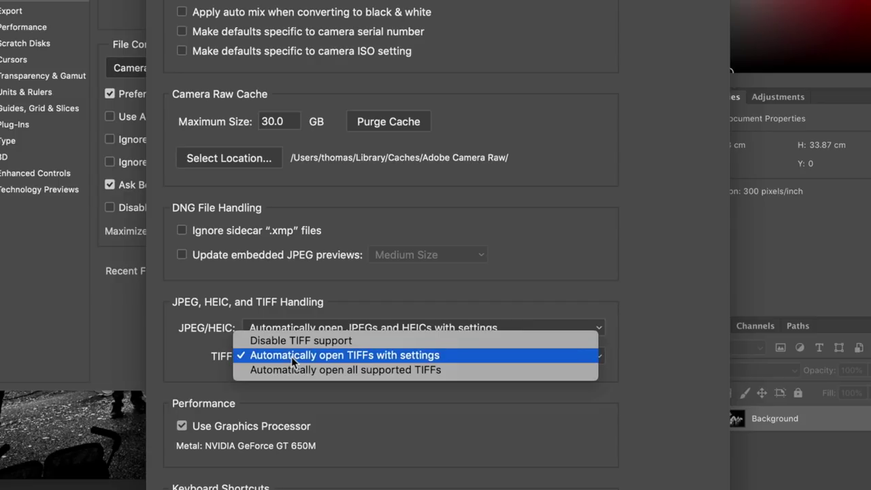
pyautogui.click(293, 341)
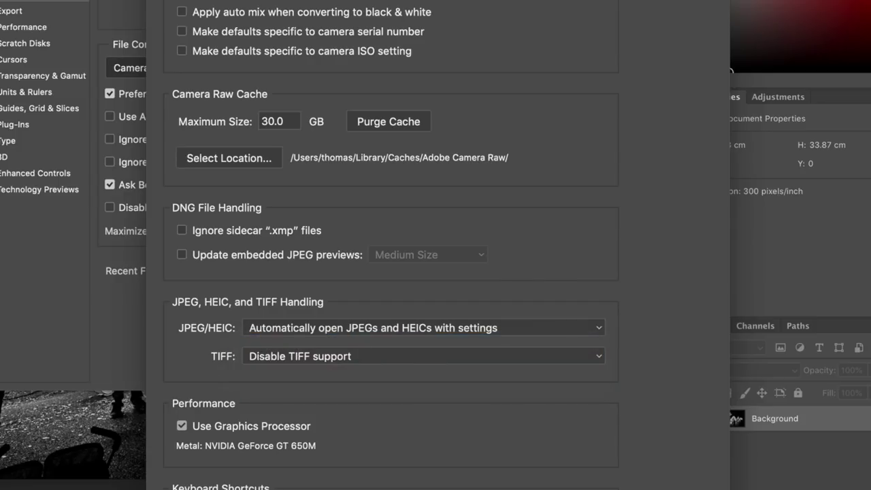
pyautogui.press('Return')
pyautogui.click(582, 82)
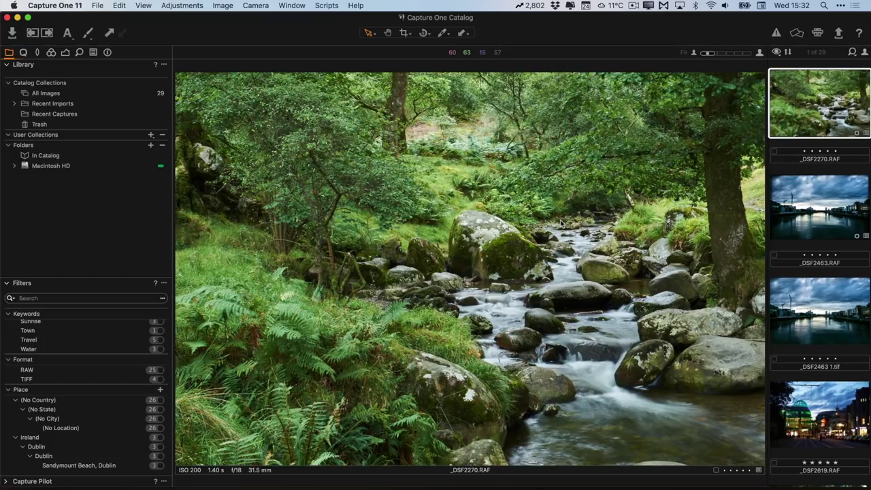
# Launch PhotoBulk by searching 'photo' in Spotlight
pyautogui.press('super+space')
pyautogui.write('pho')
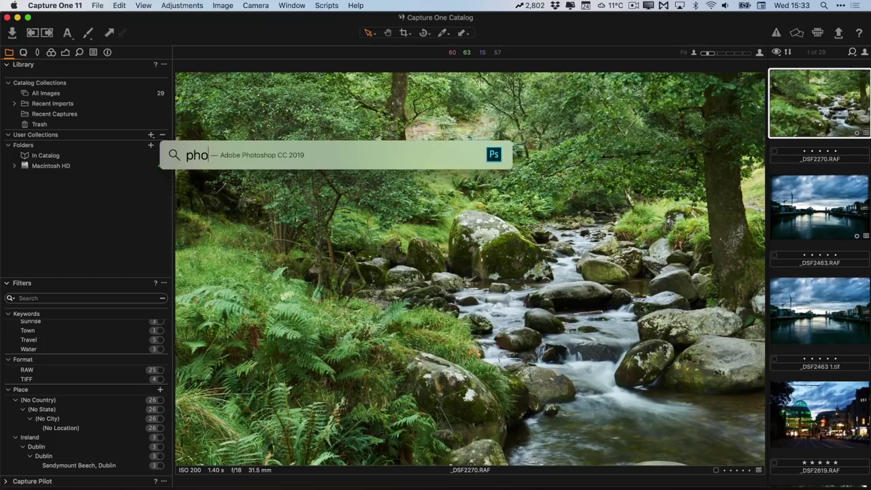
pyautogui.write('to')
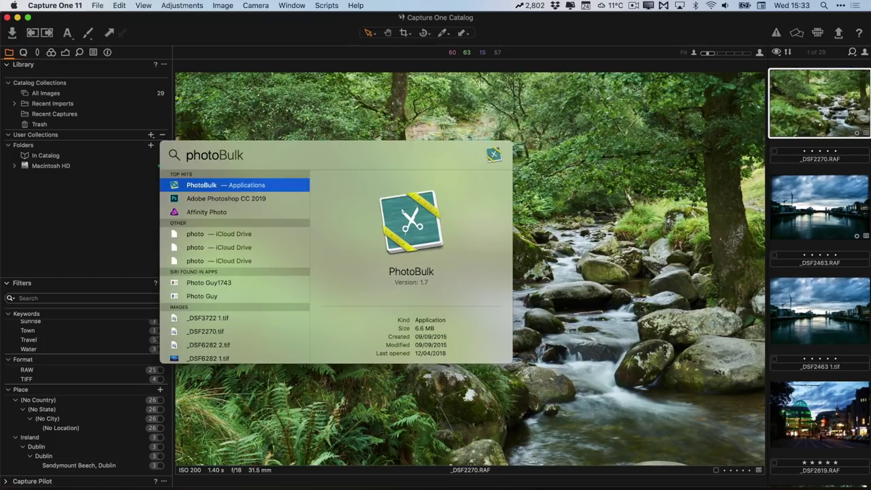
pyautogui.press('Return')
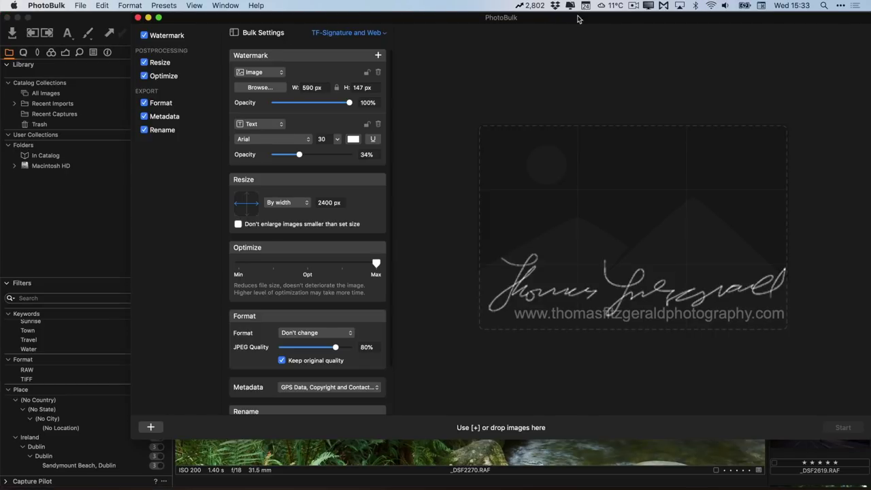
# Move PhotoBulk aside and drag _DSF3722 1.tif from Finder Recents into its batch
pyautogui.moveTo(577, 19); pyautogui.dragTo(484, 50)
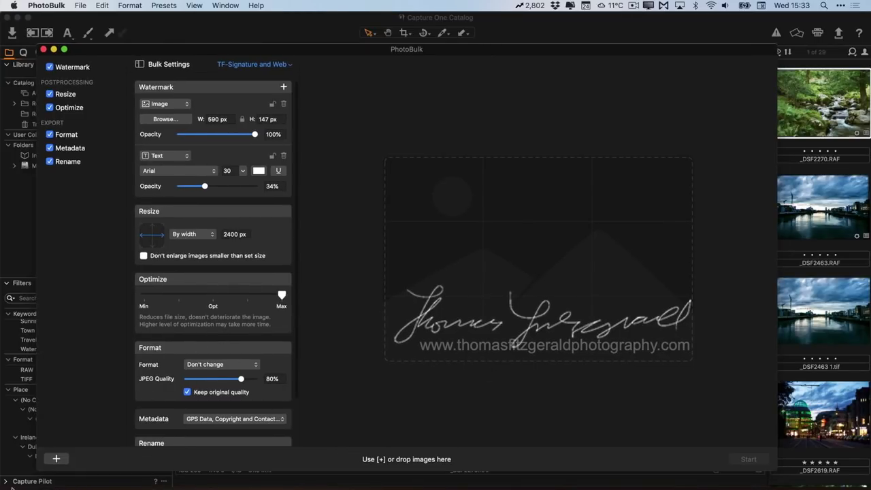
pyautogui.press('super+alt+space')
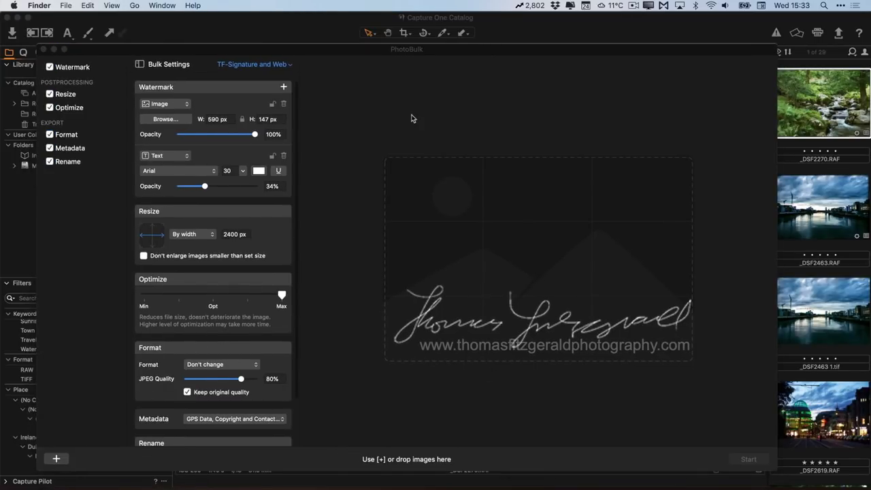
pyautogui.click(409, 198)
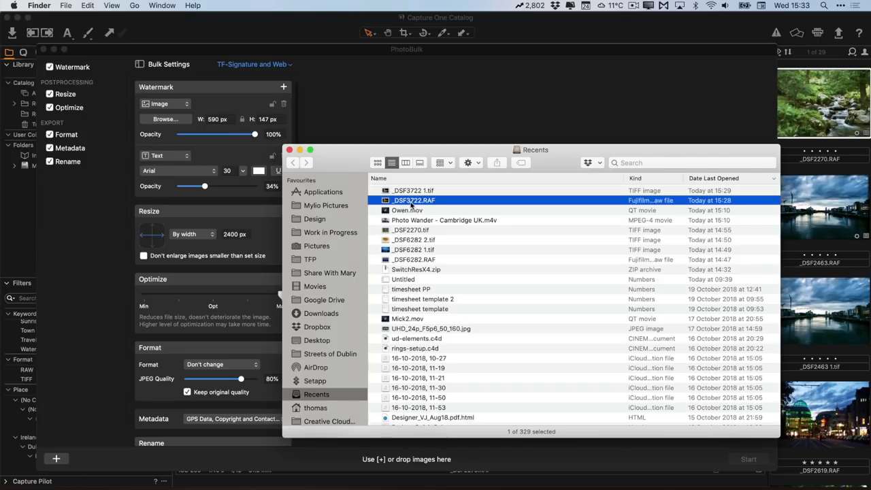
pyautogui.moveTo(416, 191); pyautogui.dragTo(424, 104)
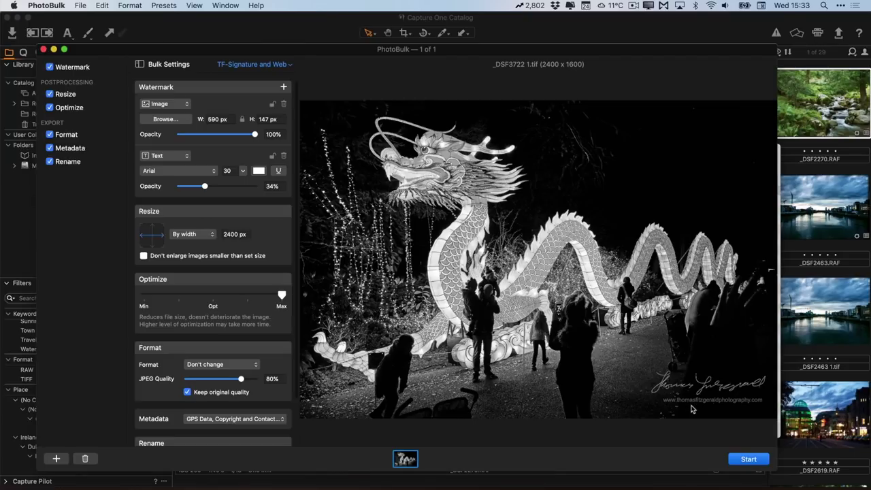
# Scroll the Bulk Settings panel to review the Resize and Rename options
pyautogui.scroll(-1, 233, 253)
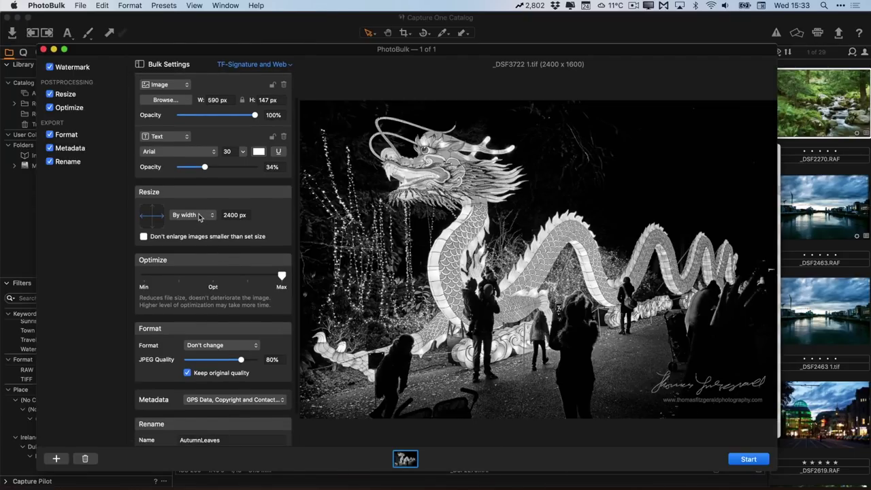
pyautogui.scroll(-1, 196, 317)
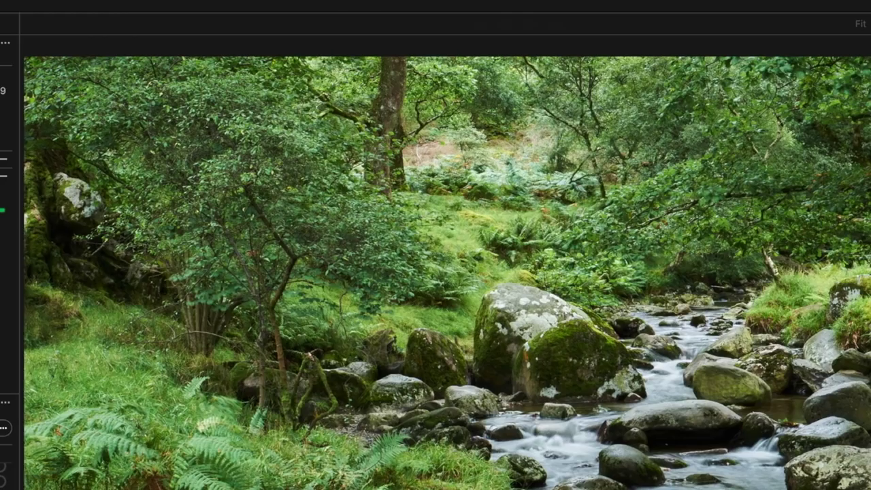
# Set the TIFF export compression to ZIP, keeping Adobe Photoshop CC 2019 as the Open With app
pyautogui.press('super+shift+e')
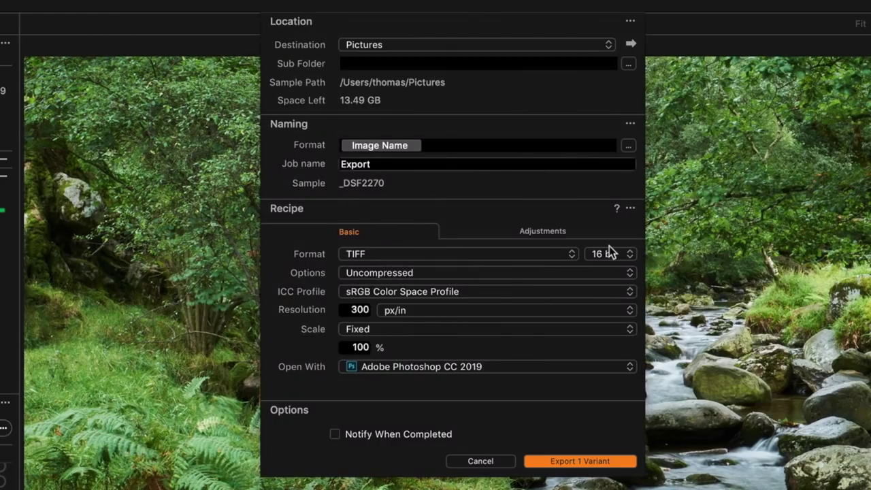
pyautogui.click(381, 273)
pyautogui.click(353, 289)
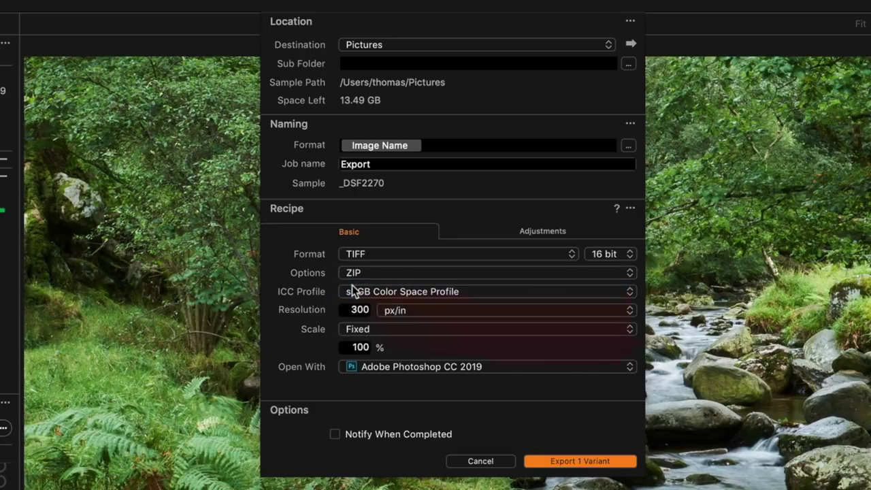
pyautogui.click(375, 371)
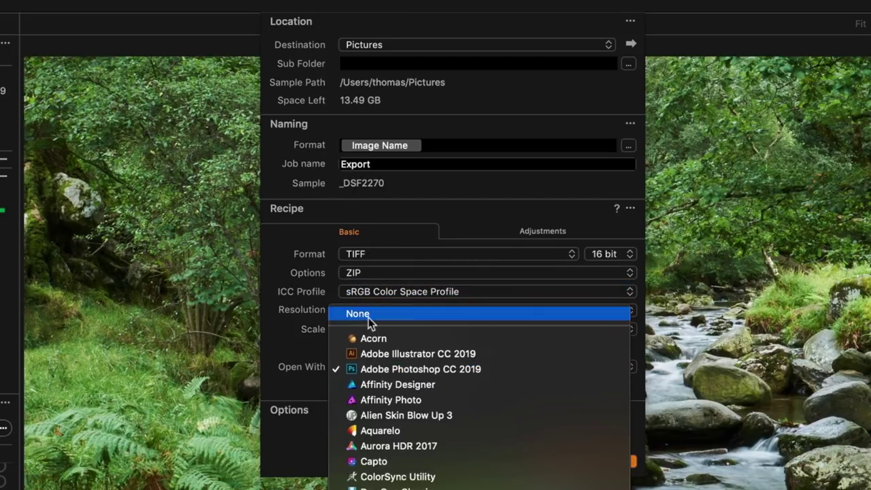
pyautogui.press('Escape')
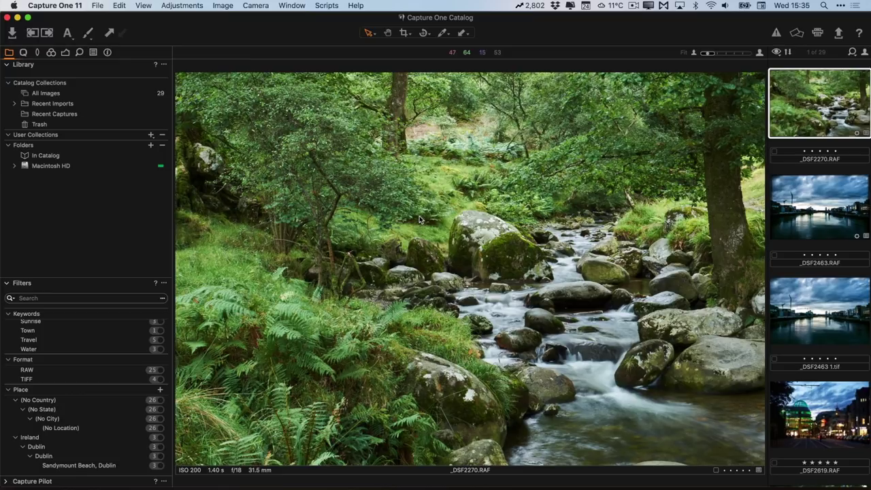
# Change _DSF2270.RAF's base curve from Film High Contrast to Linear Response in the Color tab
pyautogui.click(65, 53)
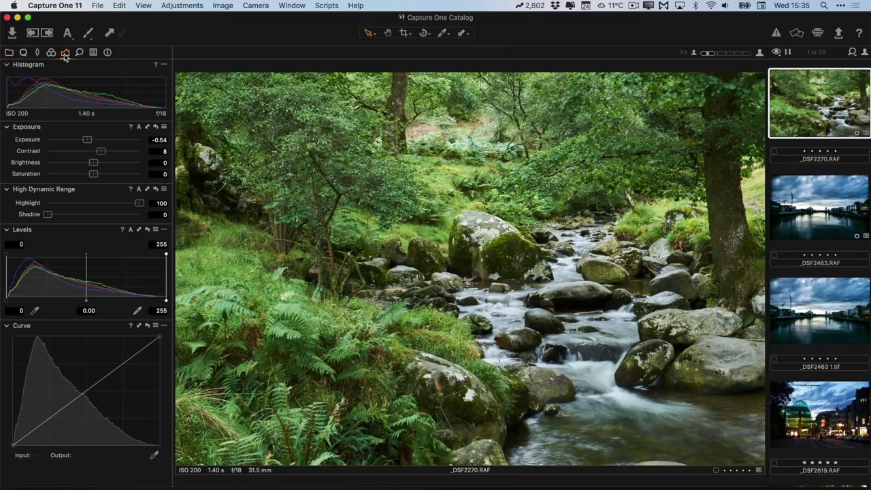
pyautogui.click(50, 53)
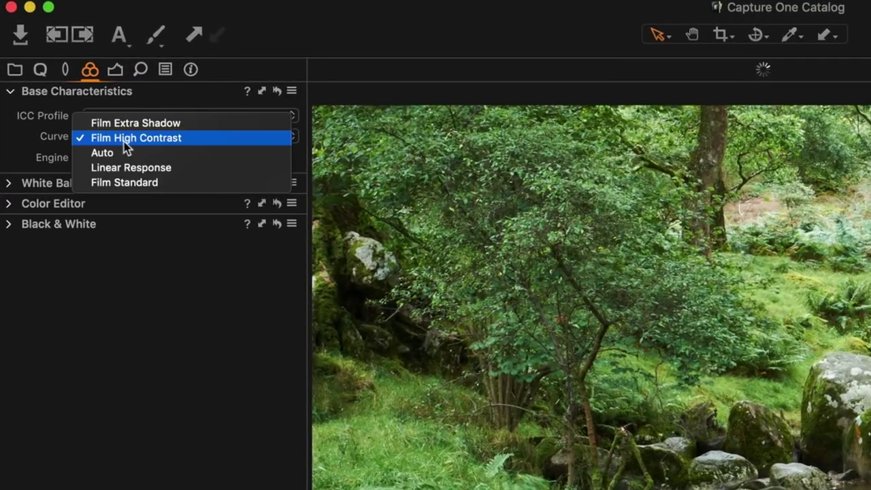
pyautogui.click(69, 92)
pyautogui.click(119, 167)
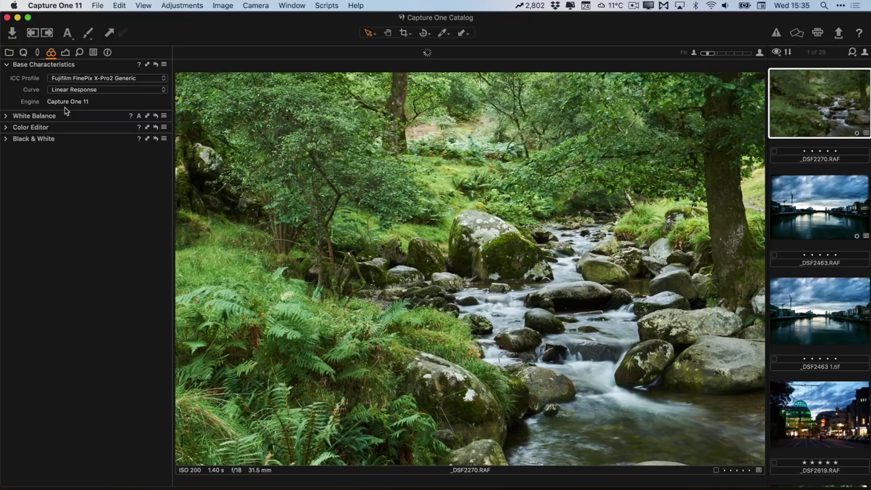
# Reset contrast and exposure to 0, then drop highlight to 0 and raise it back to 97
pyautogui.click(64, 52)
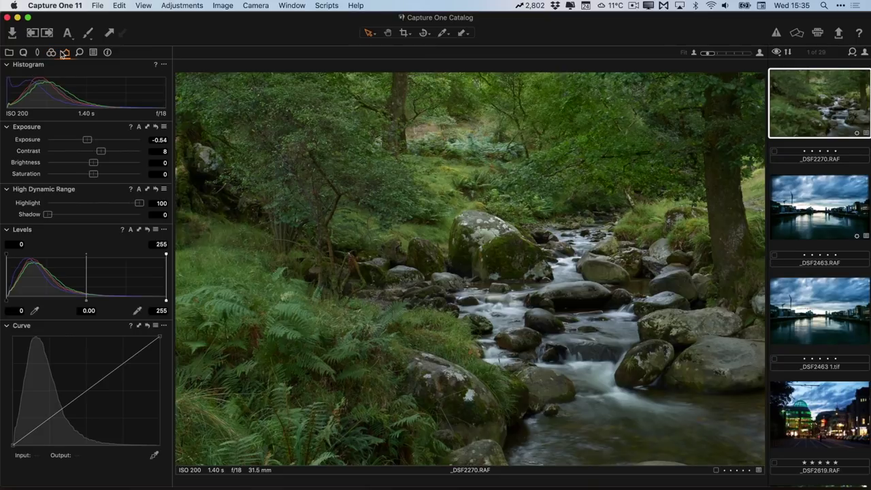
pyautogui.doubleClick(101, 150)
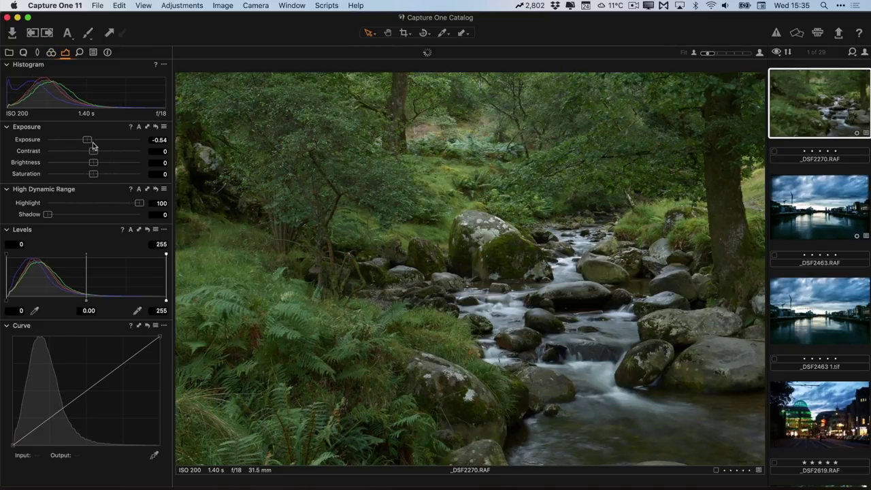
pyautogui.doubleClick(91, 140)
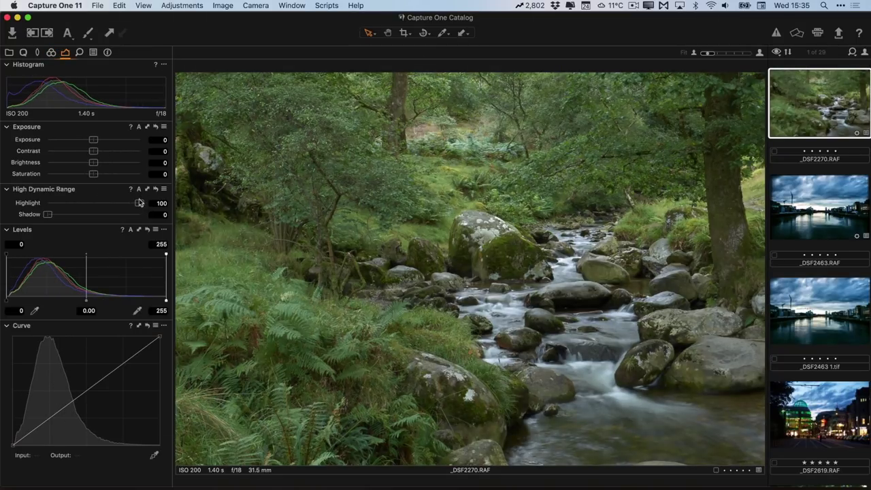
pyautogui.moveTo(139, 202); pyautogui.dragTo(39, 210)
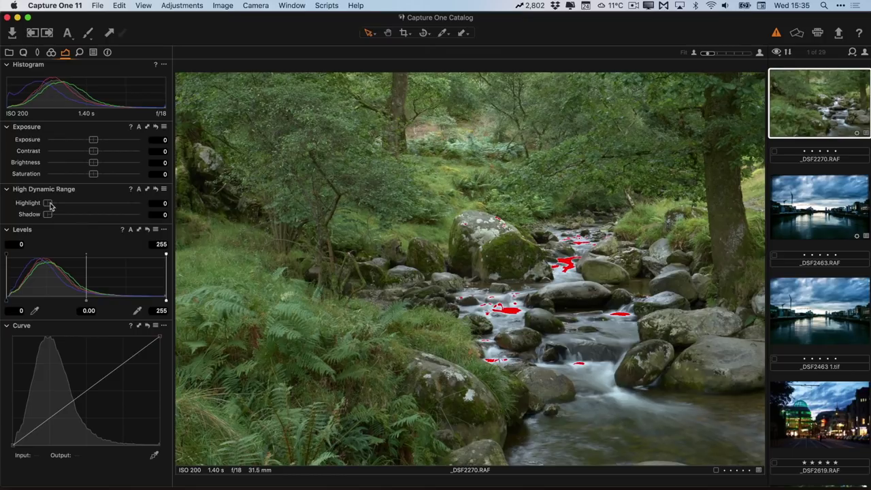
pyautogui.moveTo(50, 206); pyautogui.dragTo(145, 205)
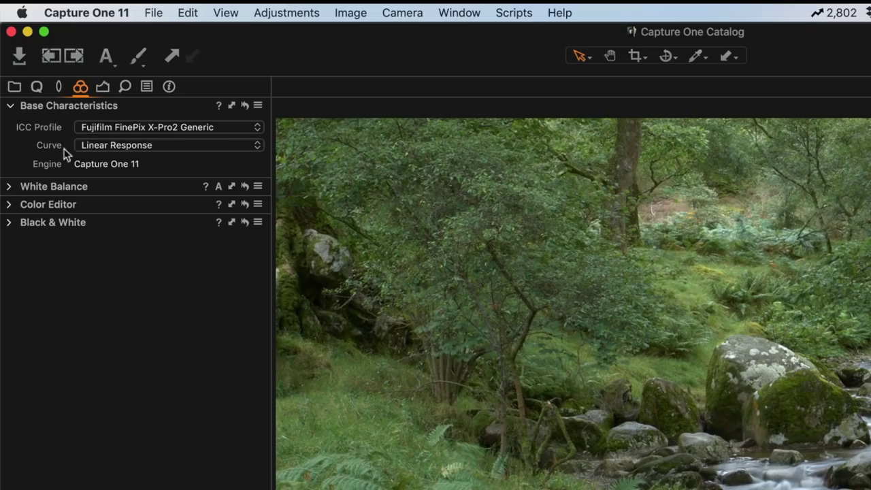
# Keep the Linear Response curve, then select the river photo's TIFF copy _DSF2463 1.tif for export
pyautogui.click(108, 145)
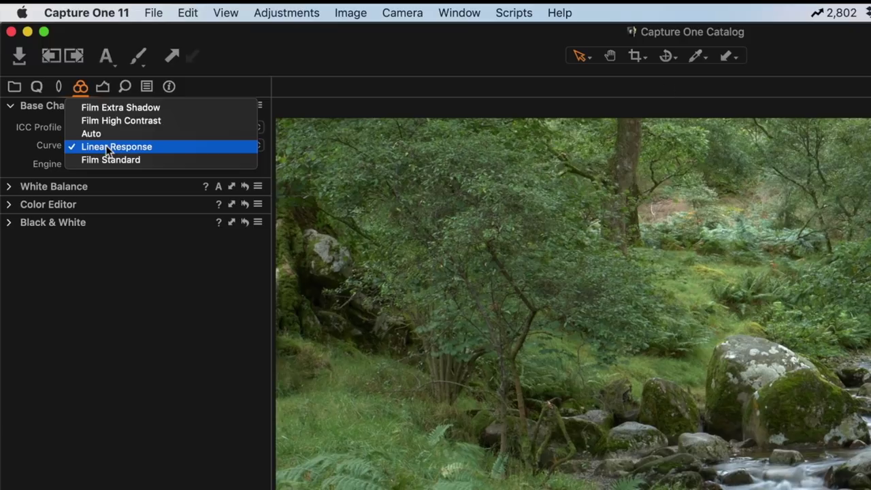
pyautogui.click(105, 145)
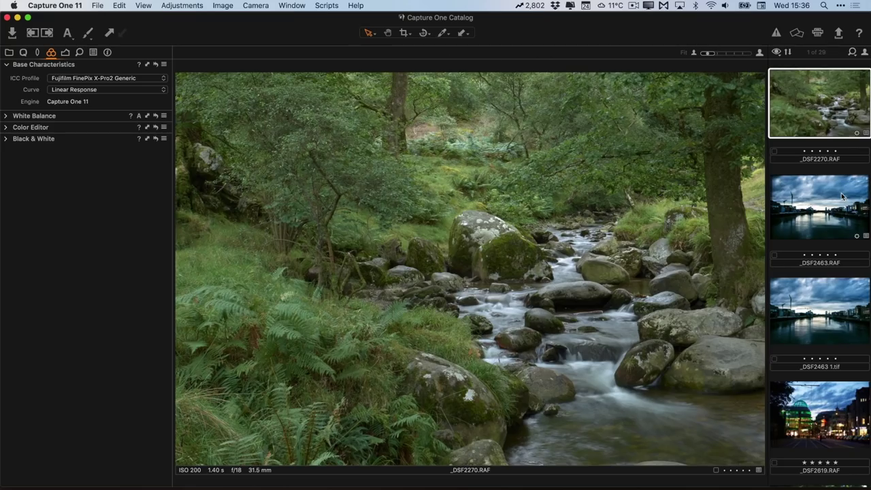
pyautogui.click(841, 195)
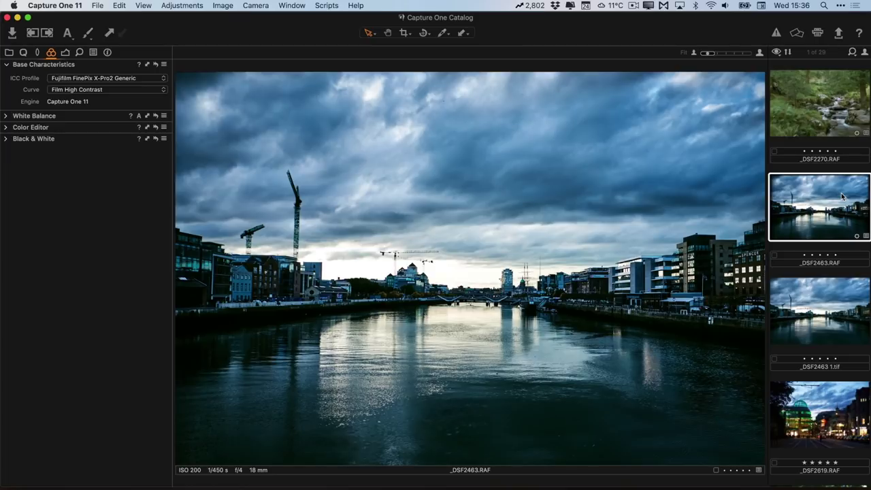
pyautogui.click(827, 294)
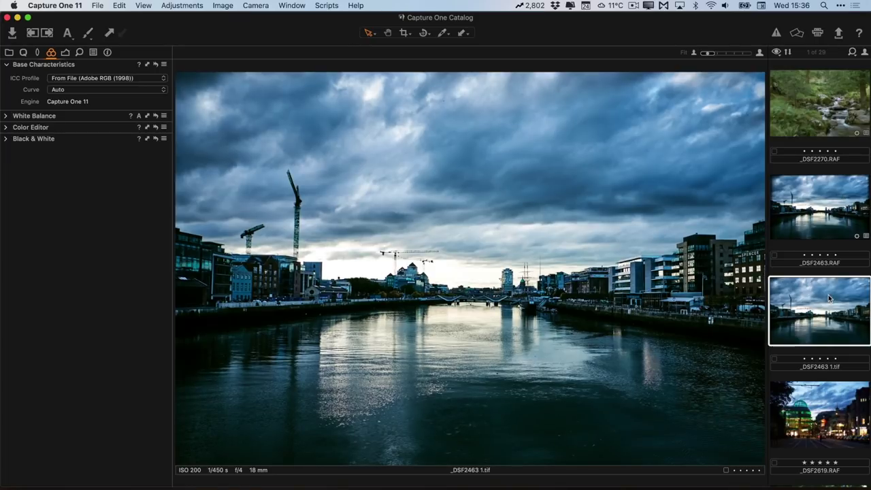
pyautogui.click(837, 35)
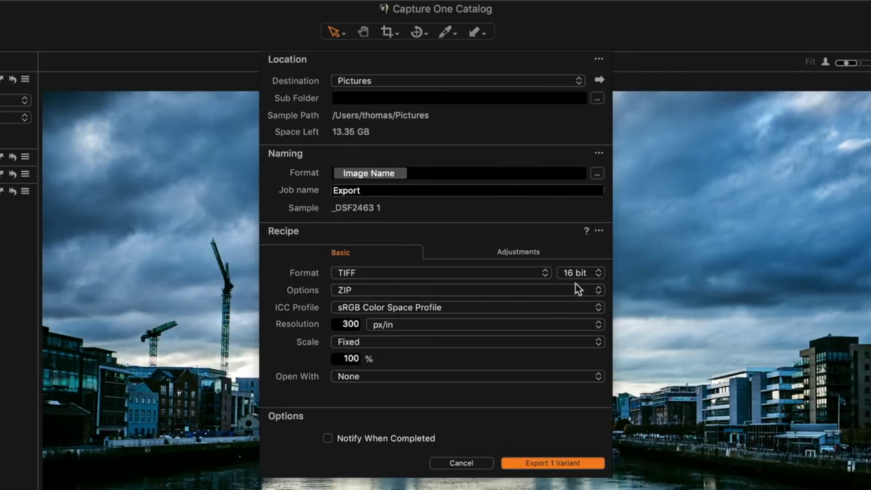
# Leave the export Format on TIFF and cancel exporting _DSF2463 1.tif
pyautogui.click(393, 274)
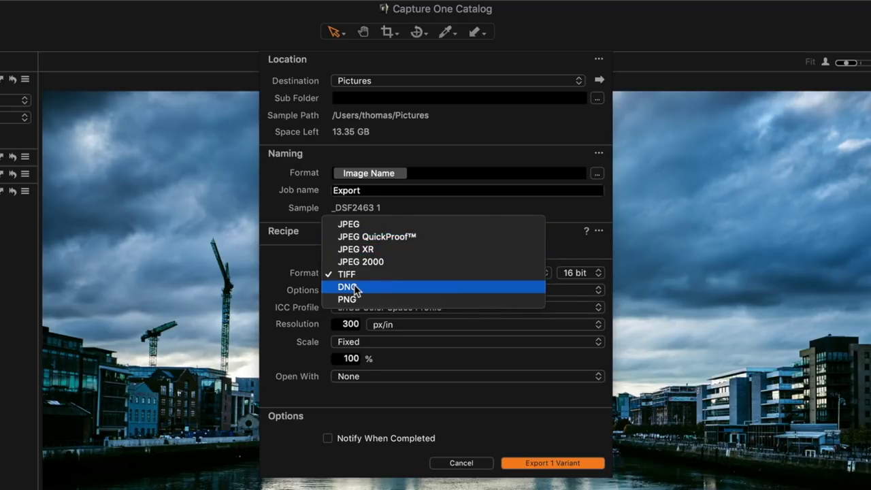
pyautogui.click(393, 47)
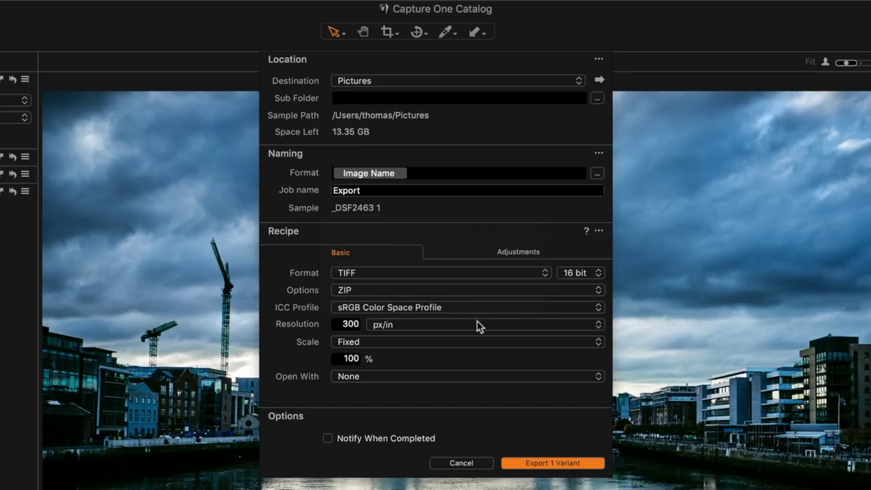
pyautogui.click(460, 463)
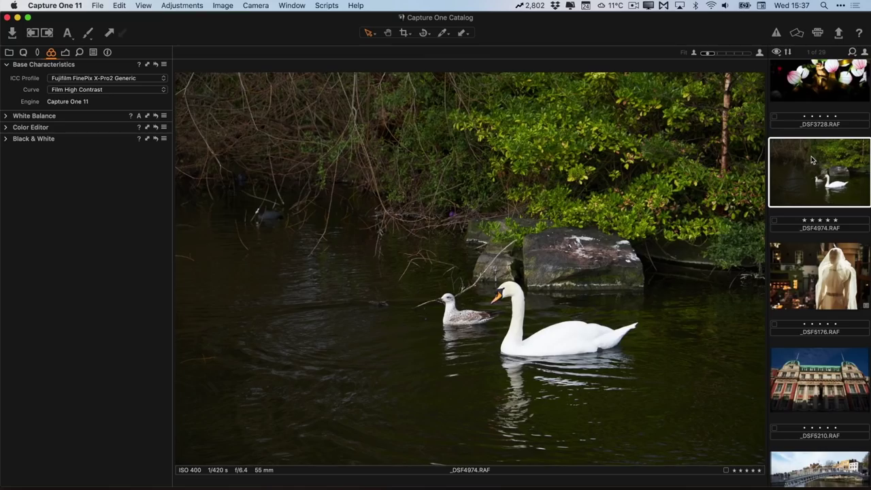
# Create a new unedited variant _DSF3722.RAF [2] of the dragon photo with all adjustments at 0
pyautogui.scroll(10, 808, 158)
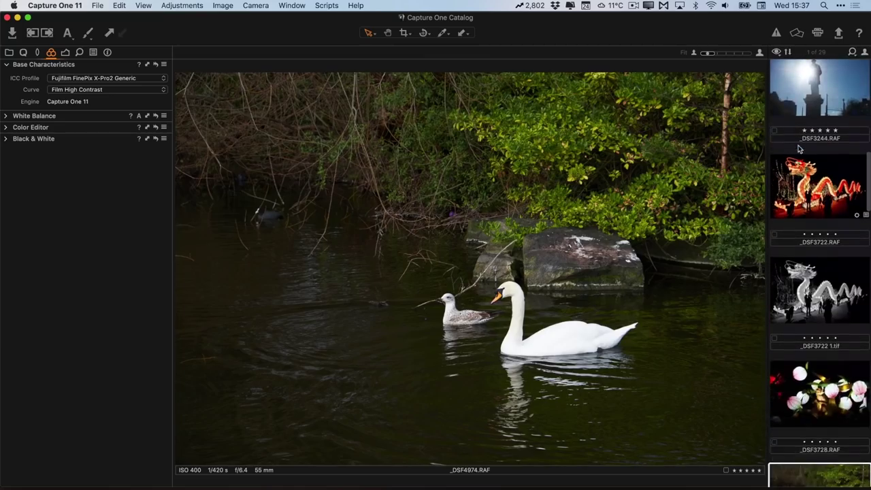
pyautogui.click(824, 236)
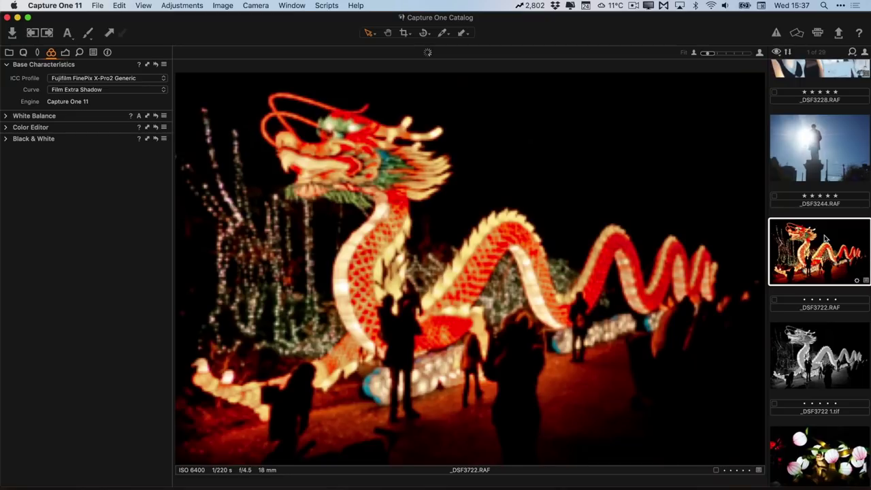
pyautogui.click(67, 52)
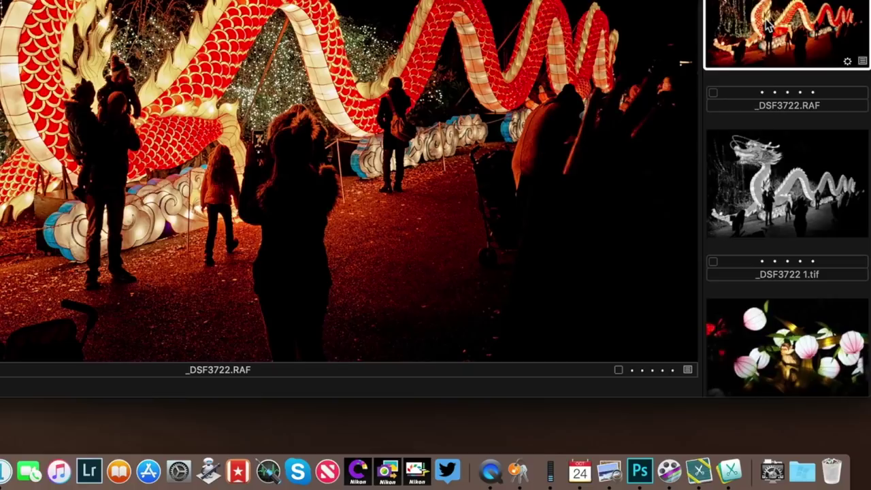
pyautogui.rightClick(810, 256)
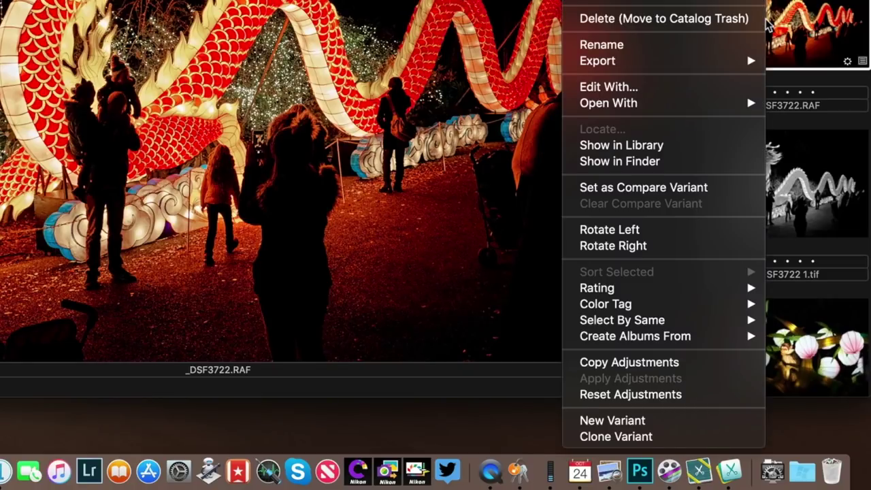
pyautogui.moveTo(649, 344)
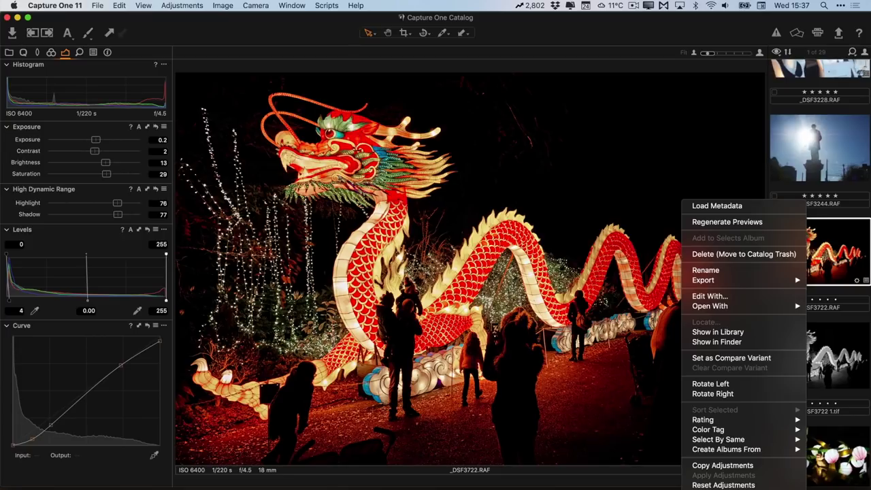
pyautogui.press('Return')
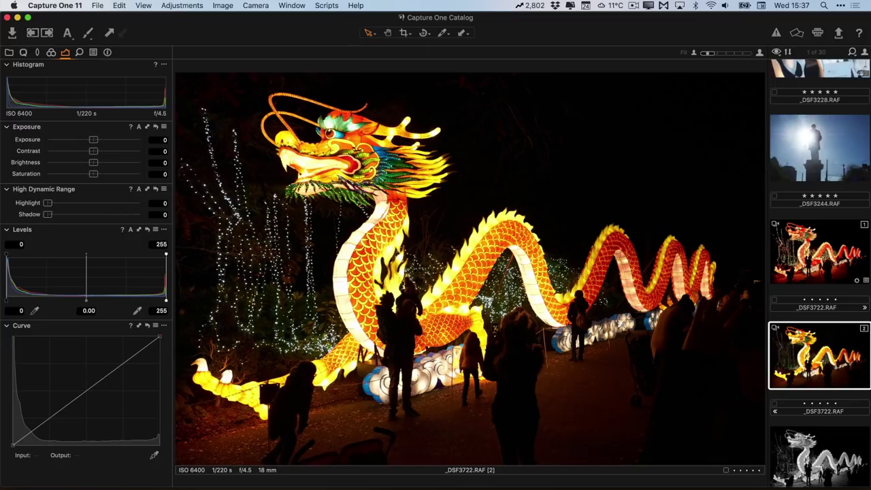
# Clone dragon variant _DSF3722.RAF [1], keeping exposure 0.2, highlight 76 and shadow 77
pyautogui.click(807, 262)
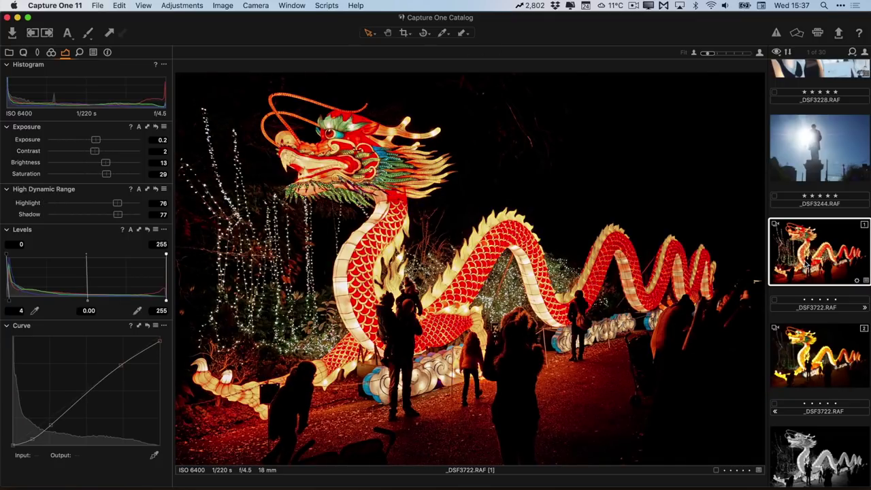
pyautogui.rightClick(806, 262)
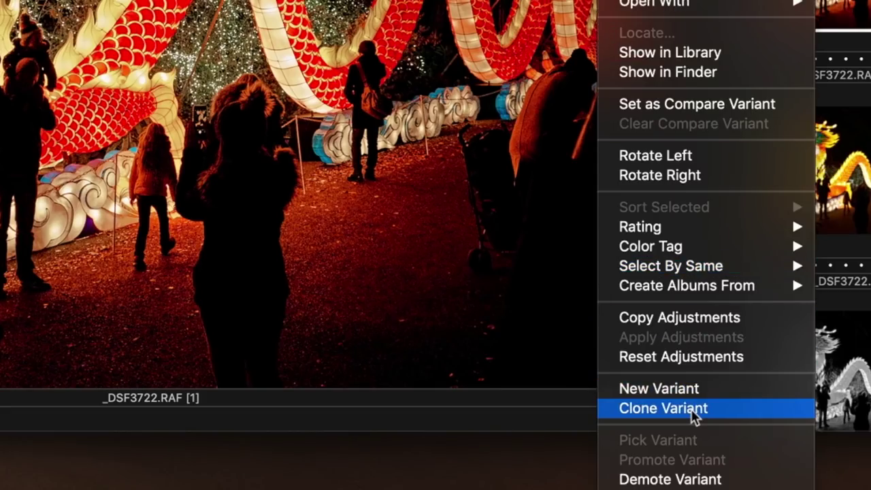
pyautogui.click(693, 408)
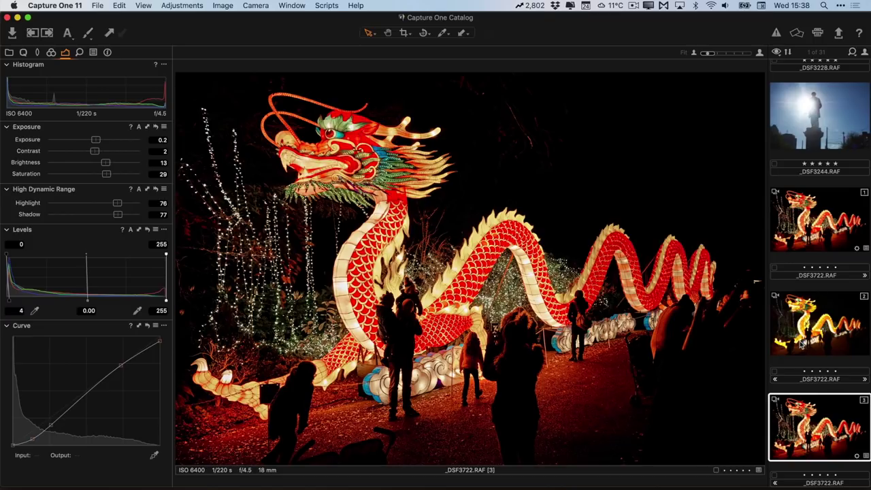
pyautogui.click(803, 344)
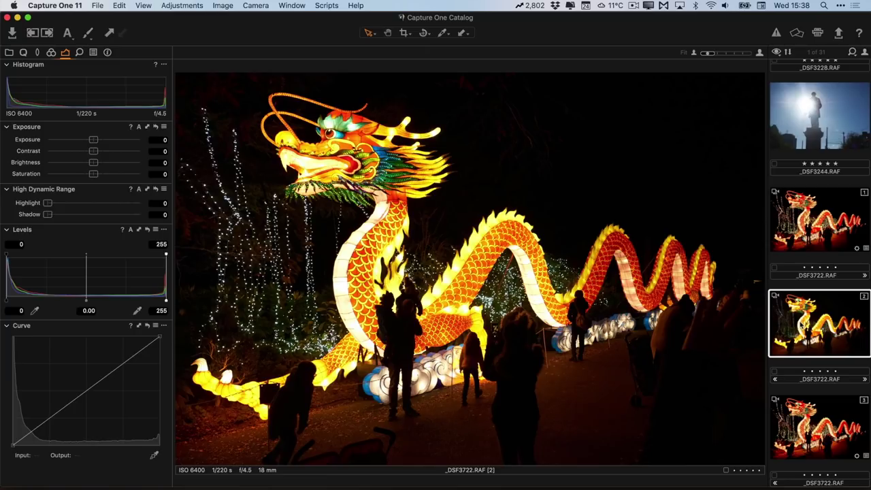
pyautogui.click(813, 238)
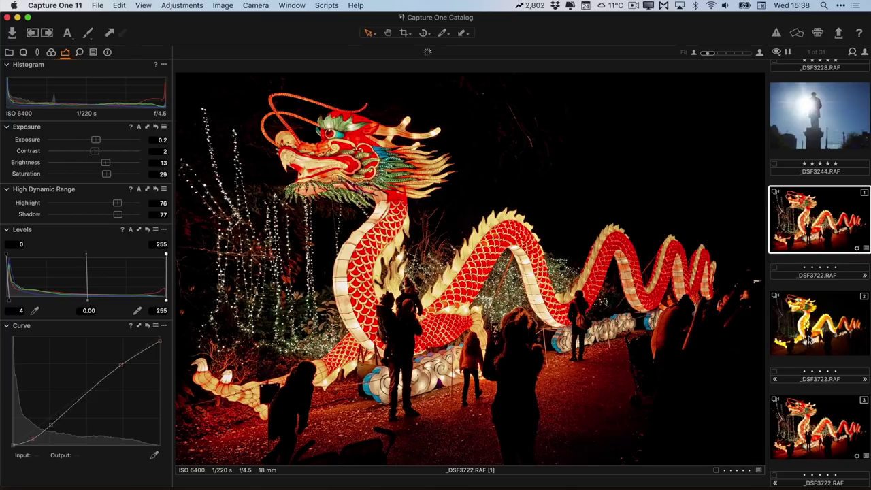
pyautogui.click(807, 338)
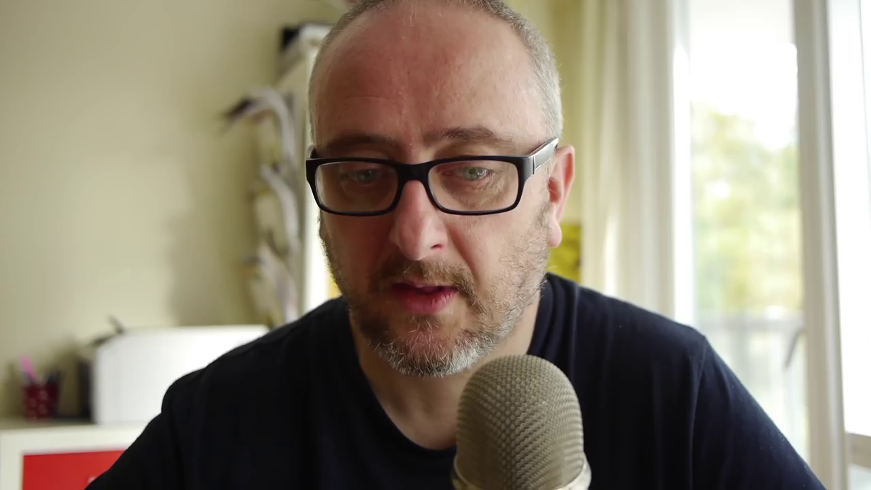